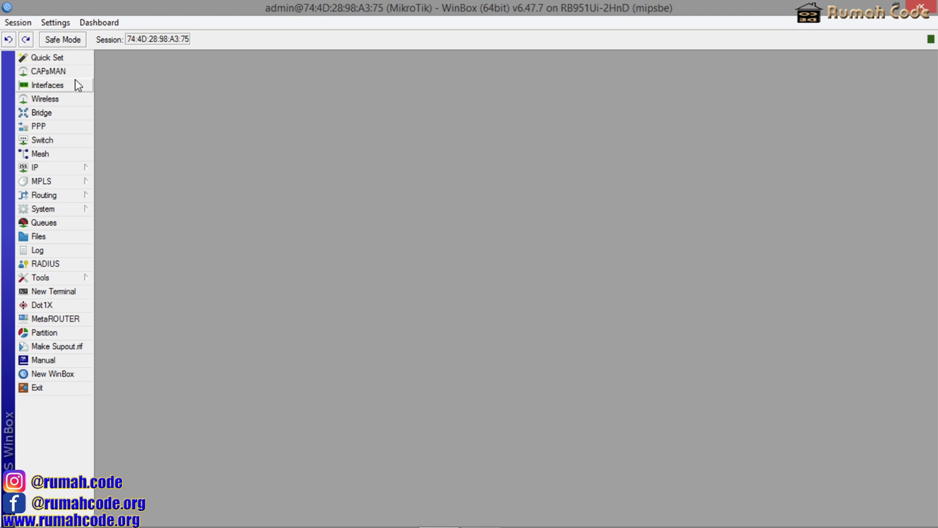
# Step: Rename the ether1 interface as ISPA
pyautogui.click(55, 88)
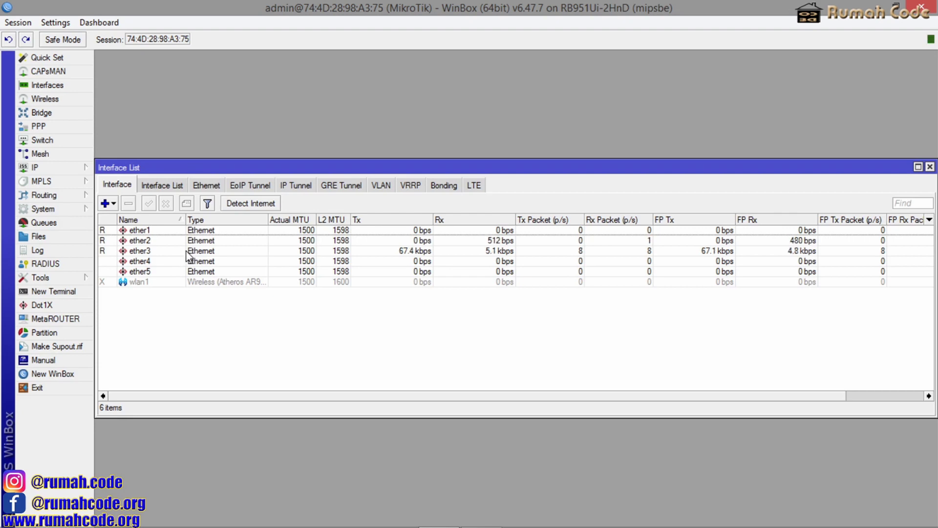
pyautogui.doubleClick(234, 230)
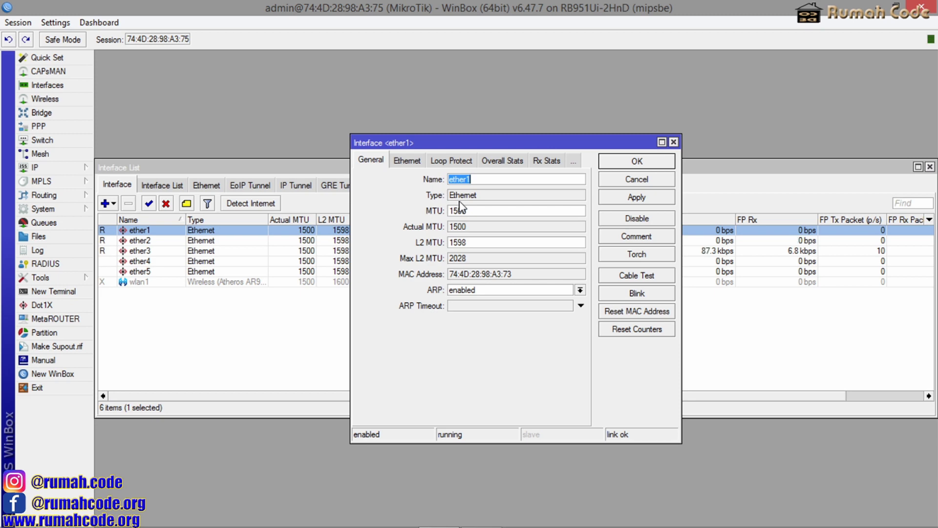
pyautogui.write('ISPA')
pyautogui.click(638, 202)
pyautogui.click(635, 161)
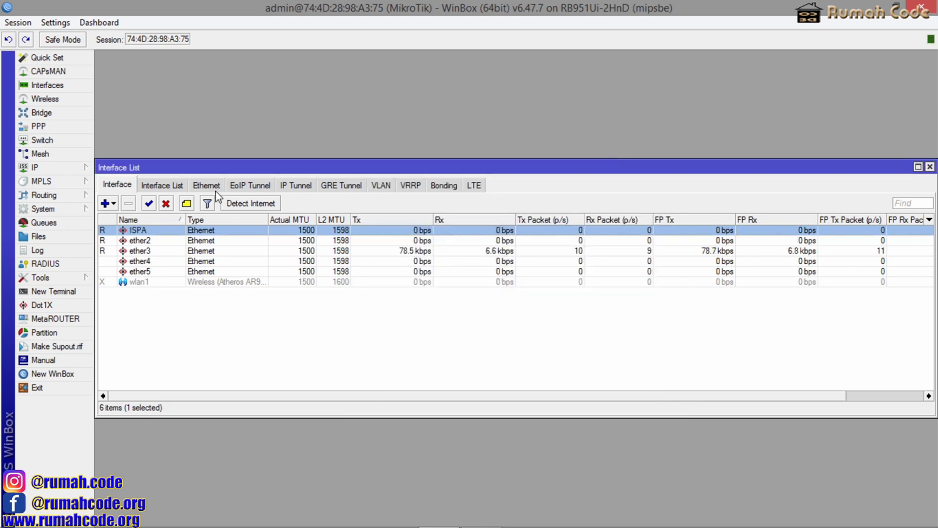
# Step: Rename the ether2 interface as ISPB
pyautogui.doubleClick(172, 242)
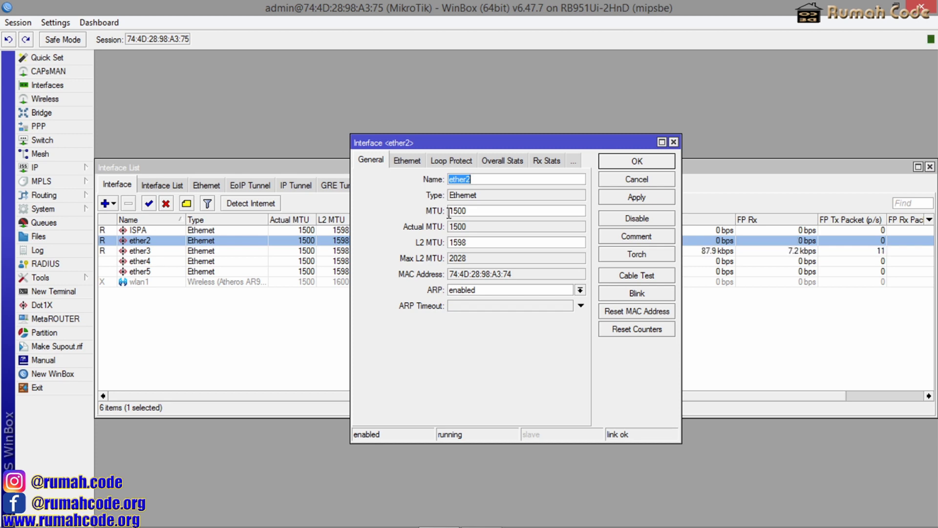
pyautogui.write('ISB')
pyautogui.press('BackSpace')
pyautogui.write('PB')
pyautogui.click(626, 198)
pyautogui.click(614, 162)
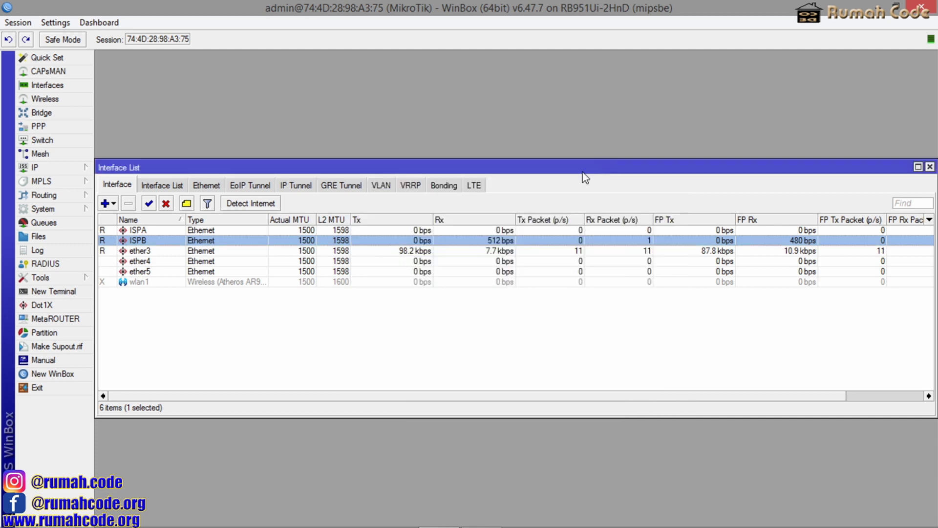
pyautogui.click(315, 345)
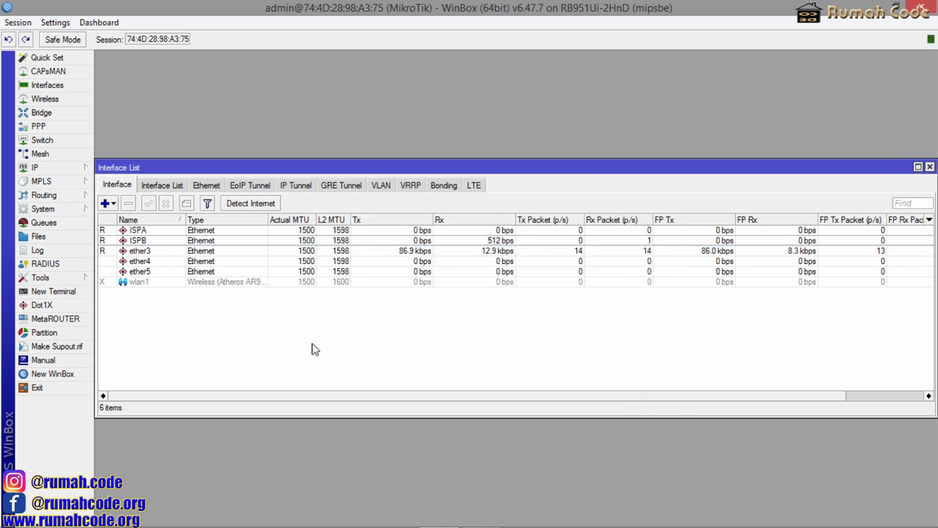
# Step: Rename the ether3 interface as LAN and close the interface list
pyautogui.doubleClick(162, 252)
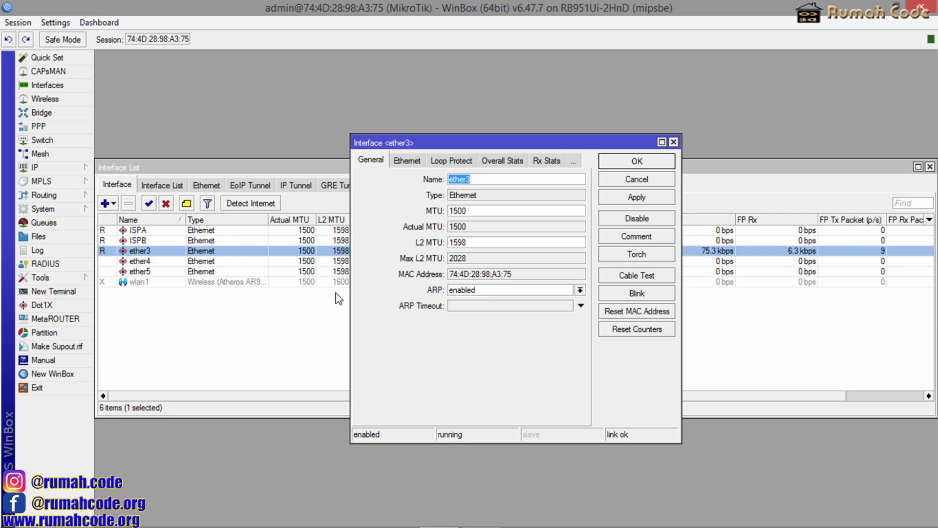
pyautogui.write('LAN')
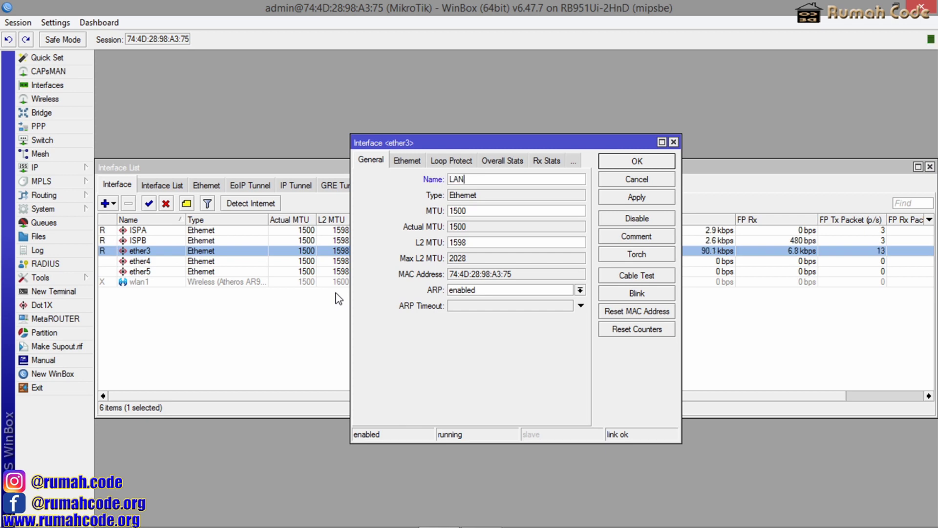
pyautogui.click(629, 200)
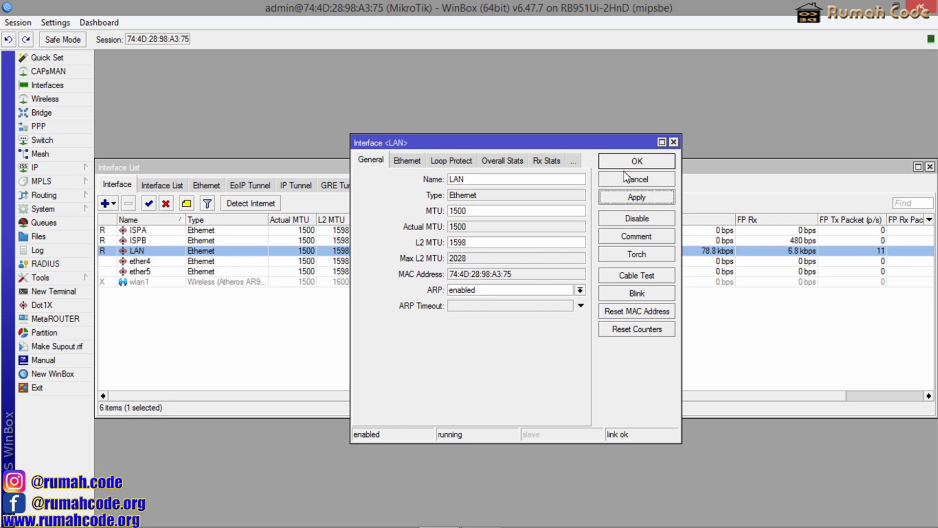
pyautogui.click(625, 162)
pyautogui.press('Escape')
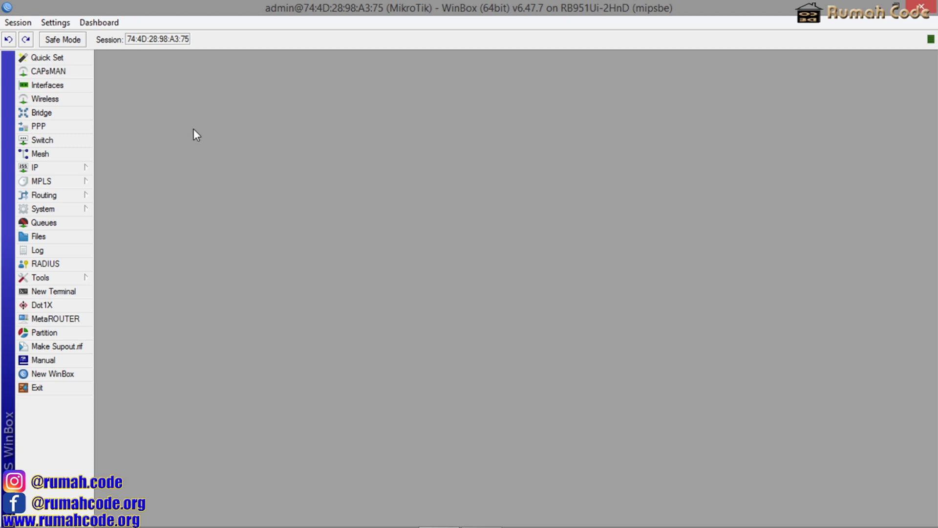
# Step: Add a DHCP client on ISPA with Use Peer DNS and Use Peer NTP disabled and Add Default Route set to no
pyautogui.click(69, 168)
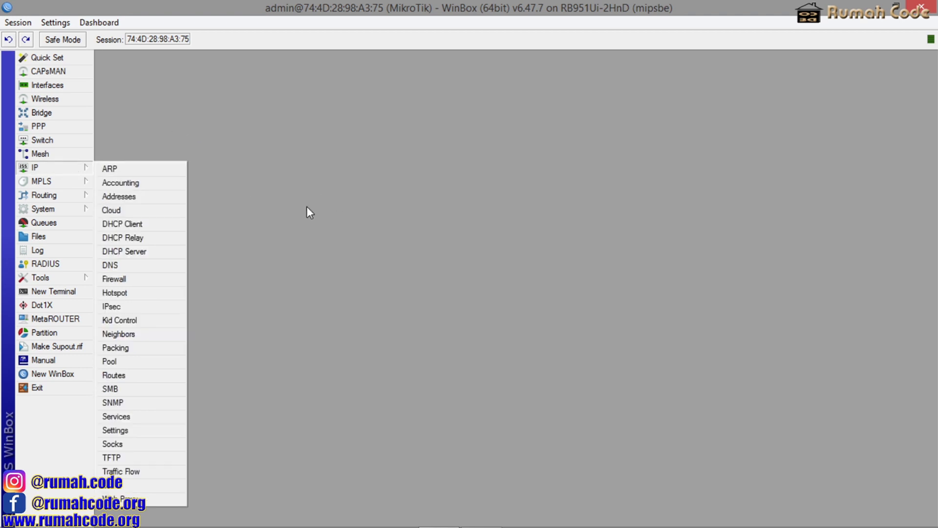
pyautogui.click(157, 230)
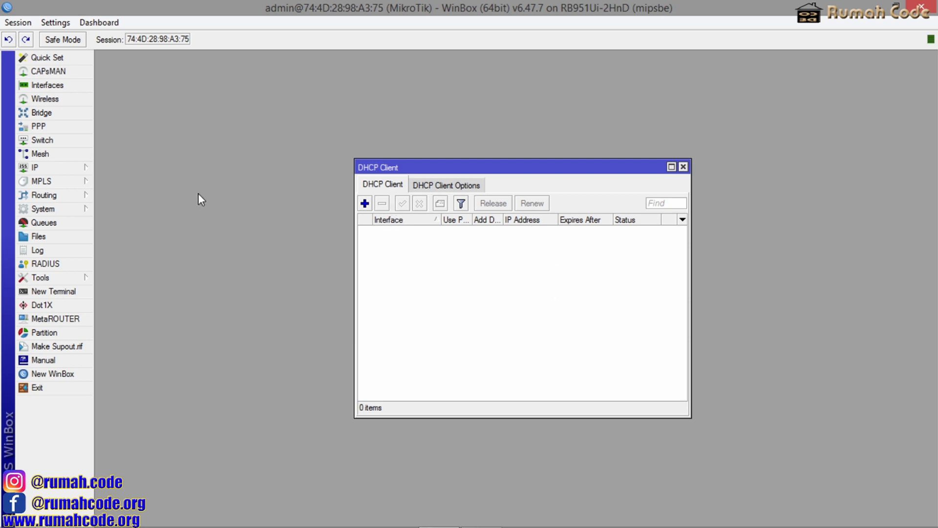
pyautogui.click(365, 203)
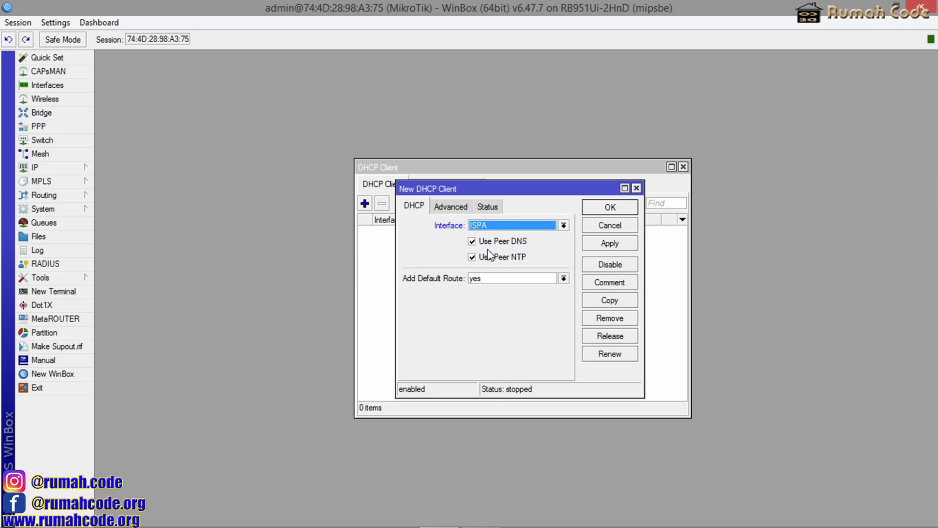
pyautogui.click(509, 280)
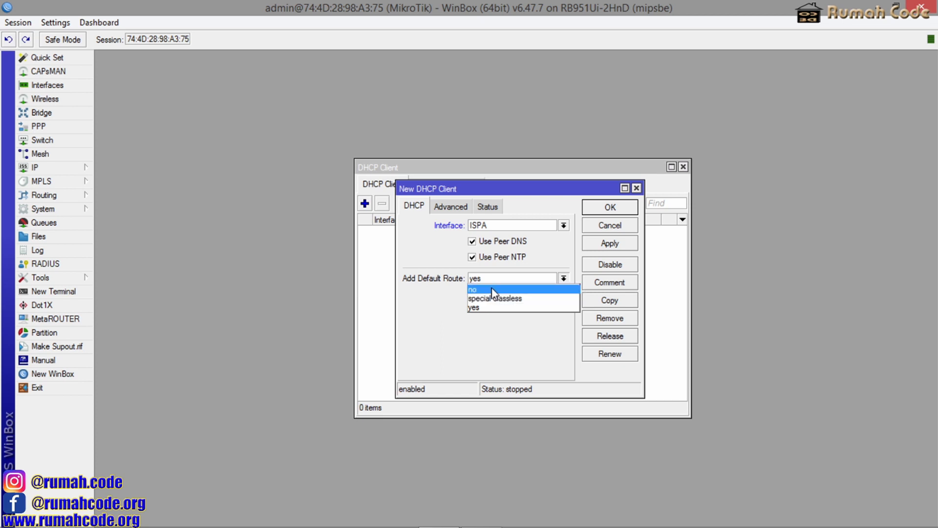
pyautogui.click(493, 290)
pyautogui.click(497, 255)
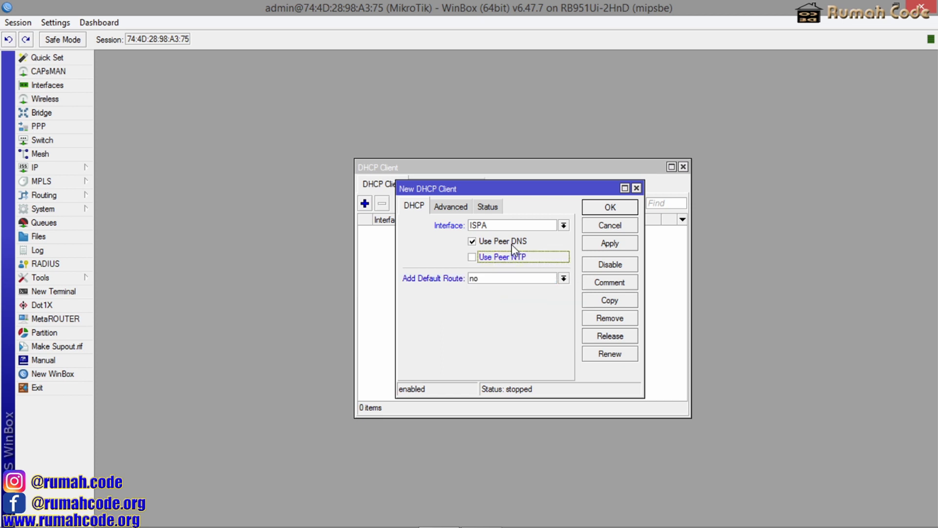
pyautogui.click(510, 242)
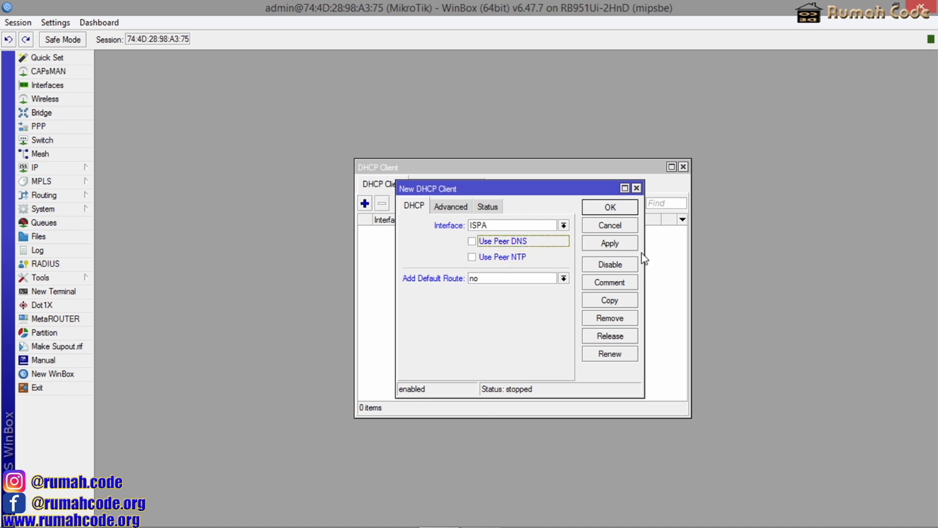
pyautogui.click(618, 245)
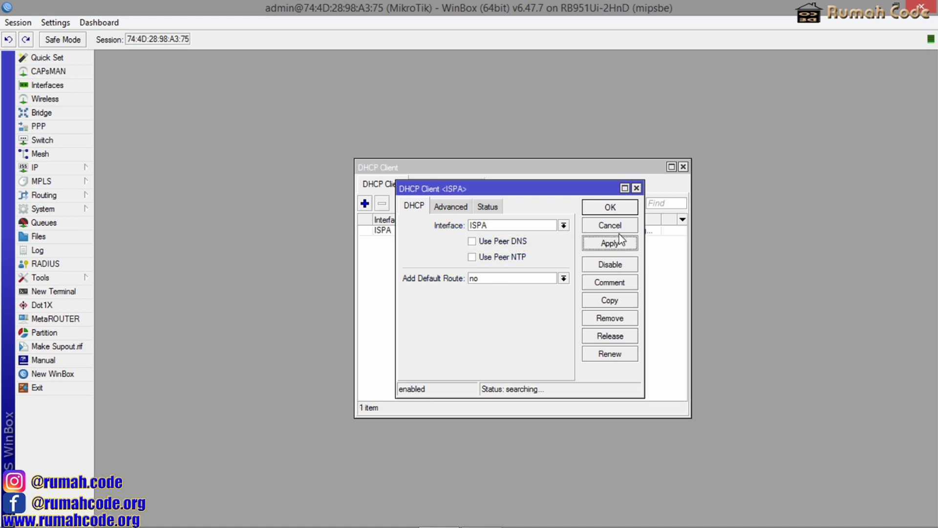
pyautogui.click(613, 208)
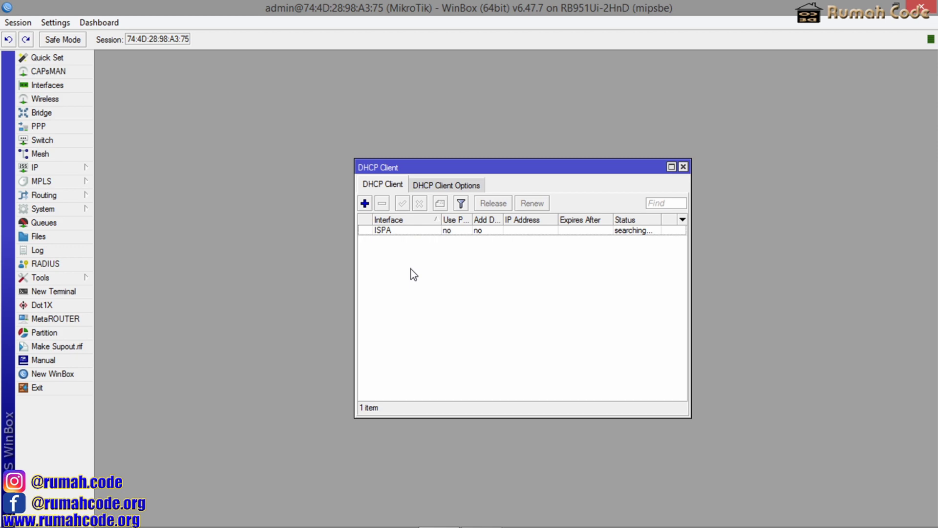
pyautogui.click(627, 234)
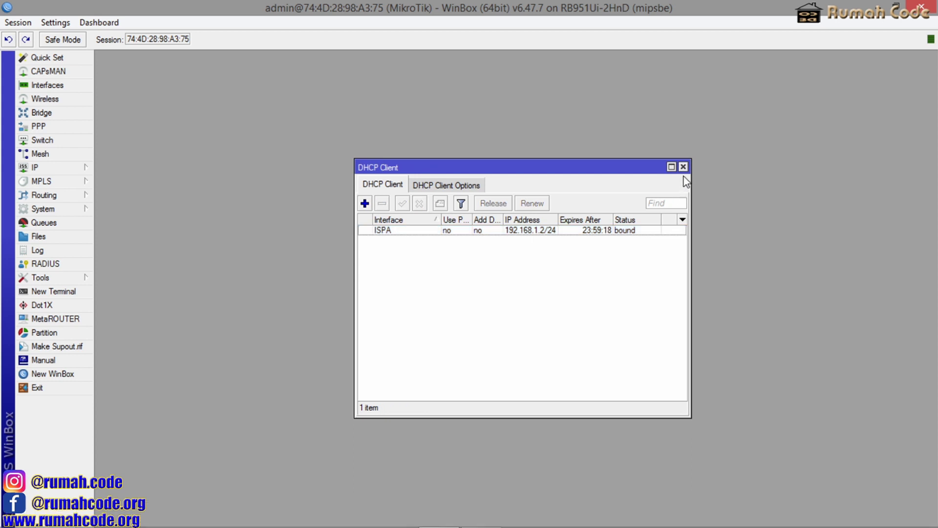
pyautogui.click(683, 167)
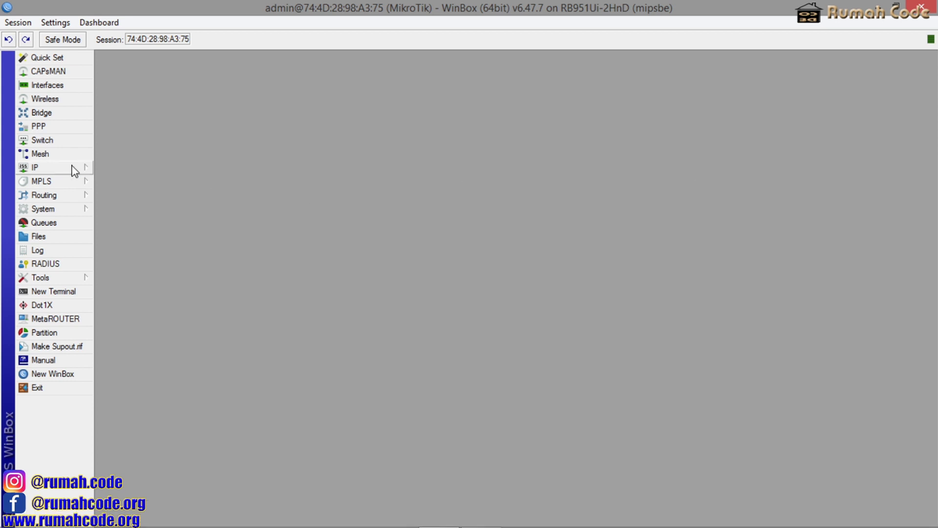
# Step: Add the IP address 192.168.2.2/24 to the ISPB interface
pyautogui.click(58, 167)
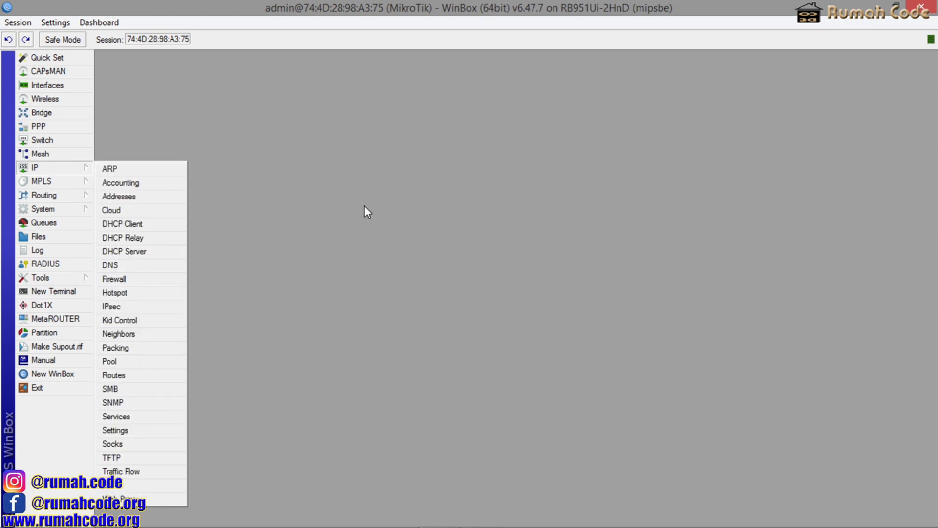
pyautogui.click(157, 196)
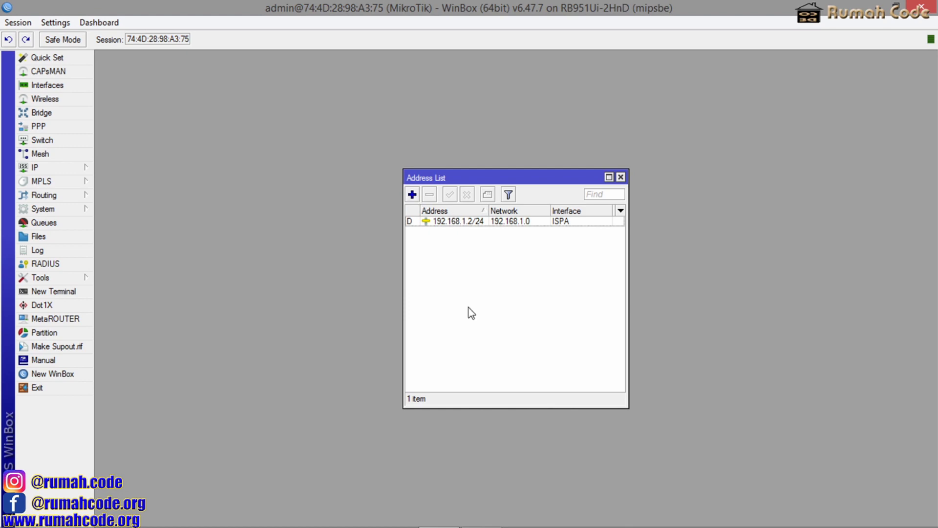
pyautogui.click(412, 194)
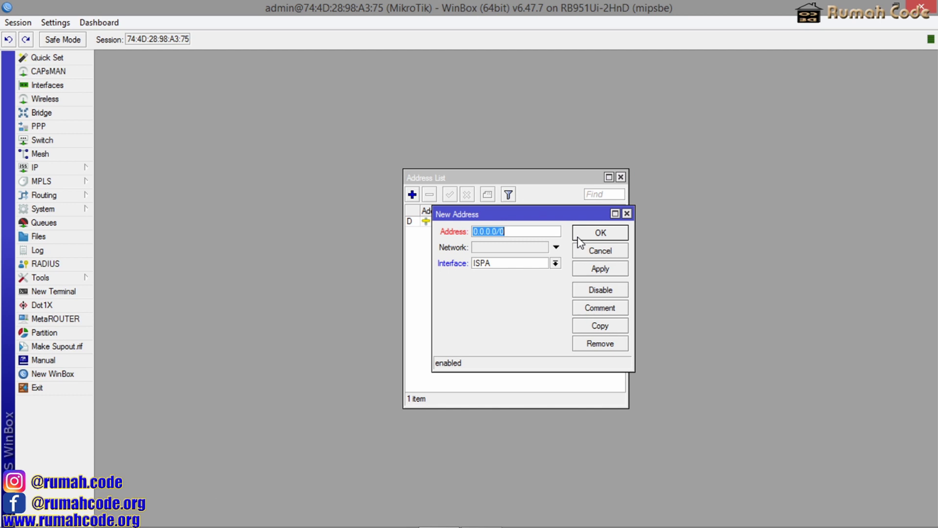
pyautogui.write('192.168.2.2/24')
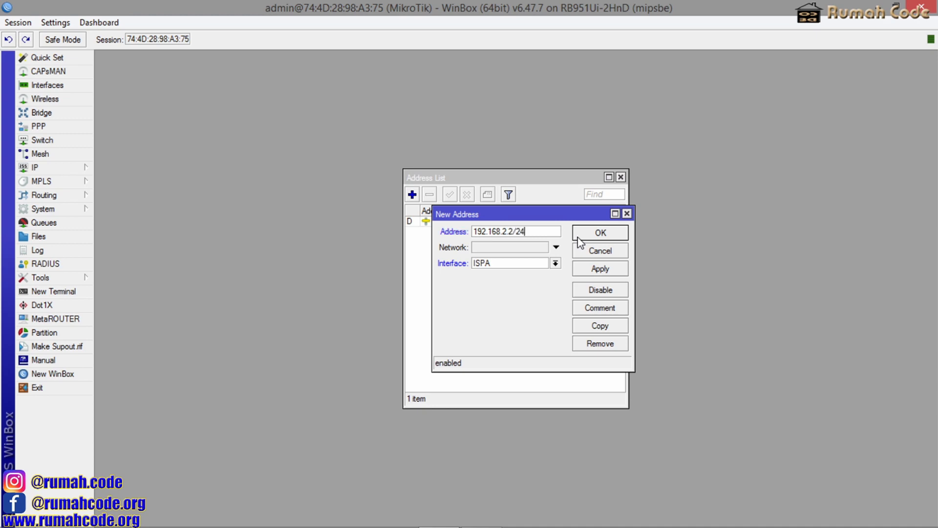
pyautogui.click(521, 264)
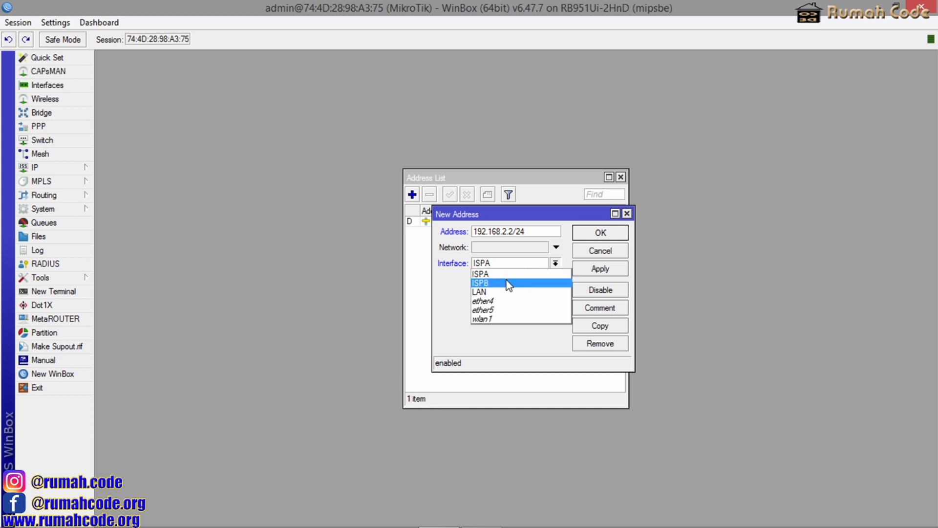
pyautogui.click(508, 283)
pyautogui.click(608, 271)
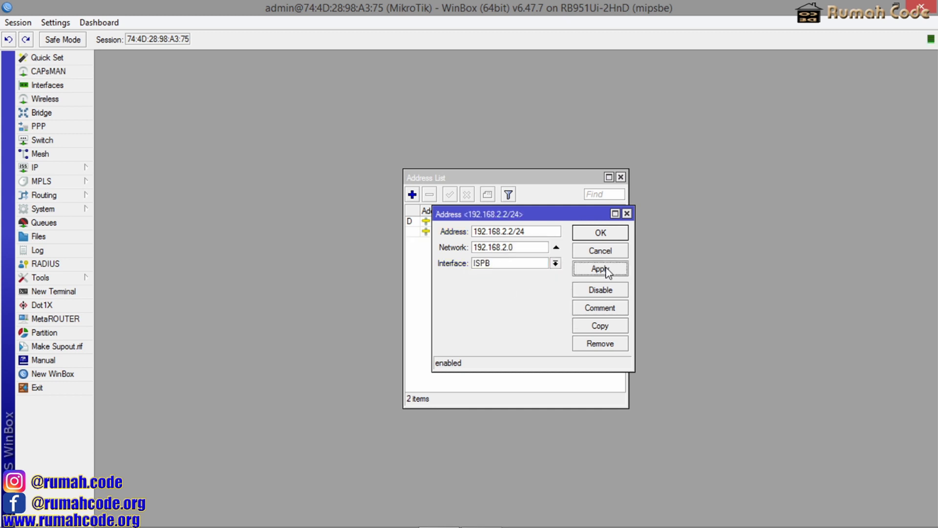
pyautogui.click(606, 232)
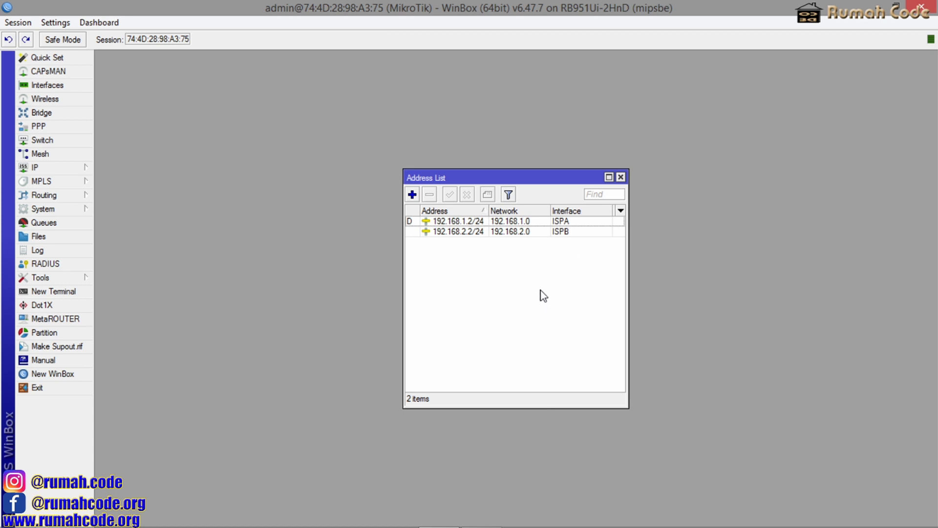
# Step: Add the IP address 10.10.0.1/24 to the LAN interface
pyautogui.click(412, 195)
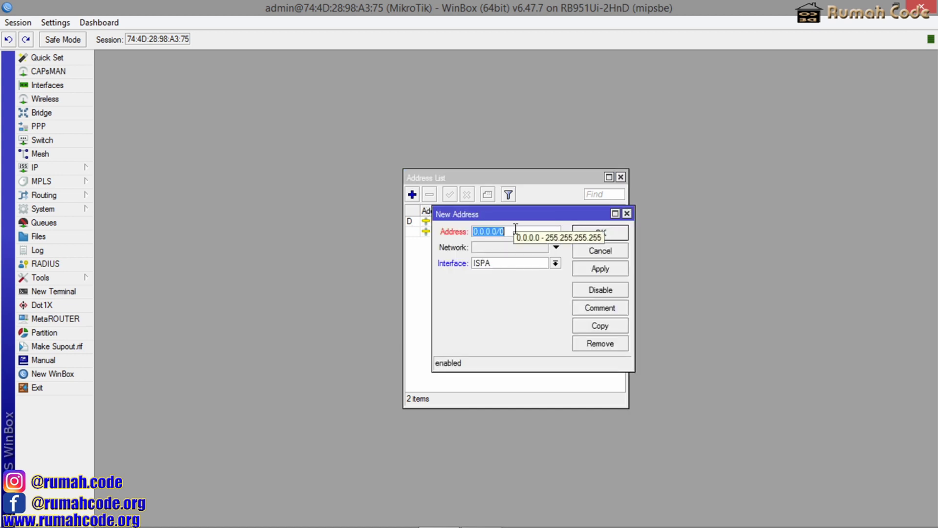
pyautogui.write('10')
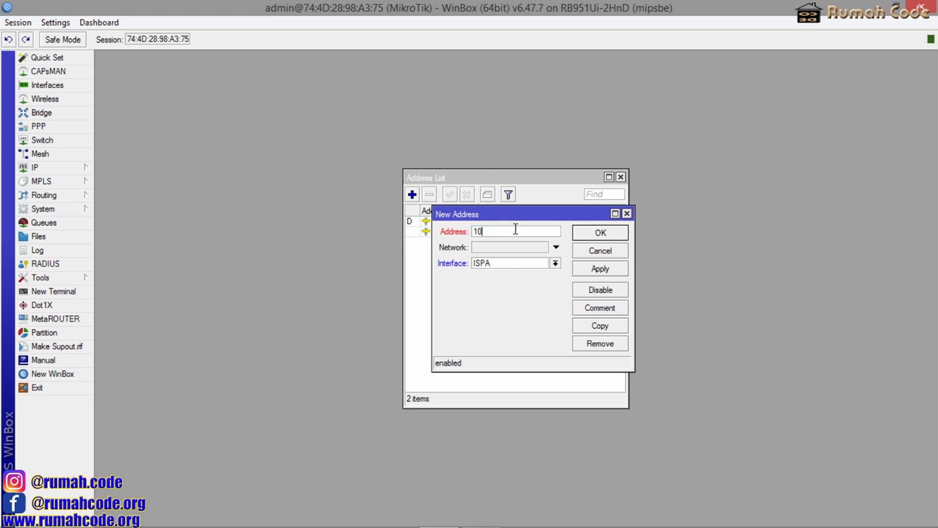
pyautogui.write('.10.0.1/24')
pyautogui.click(509, 263)
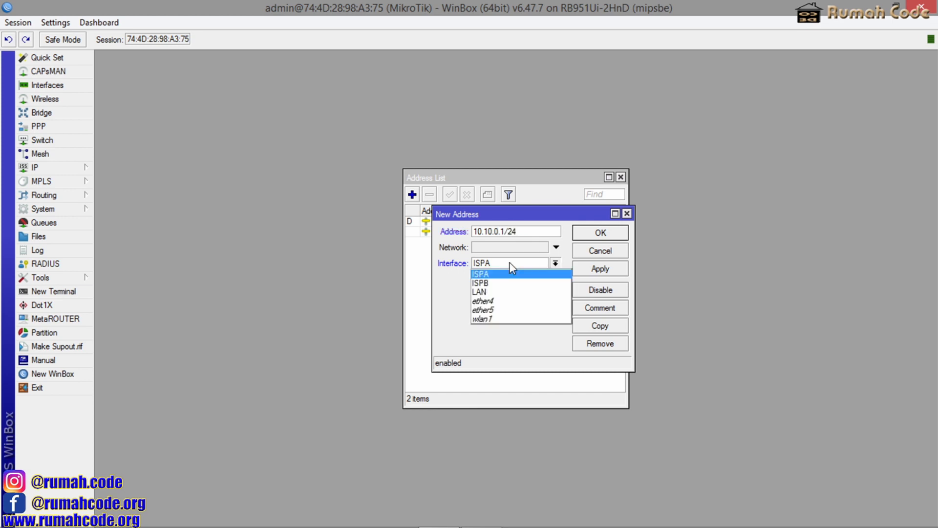
pyautogui.click(490, 292)
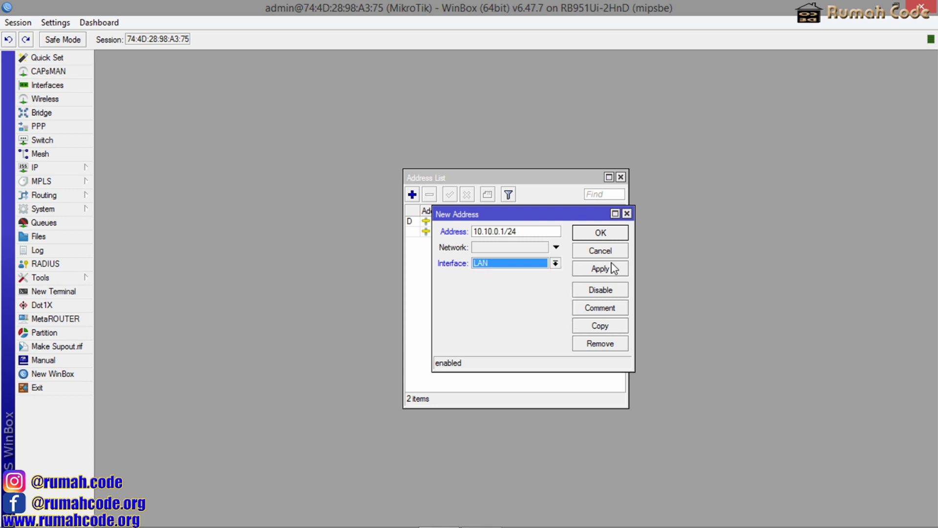
pyautogui.click(614, 230)
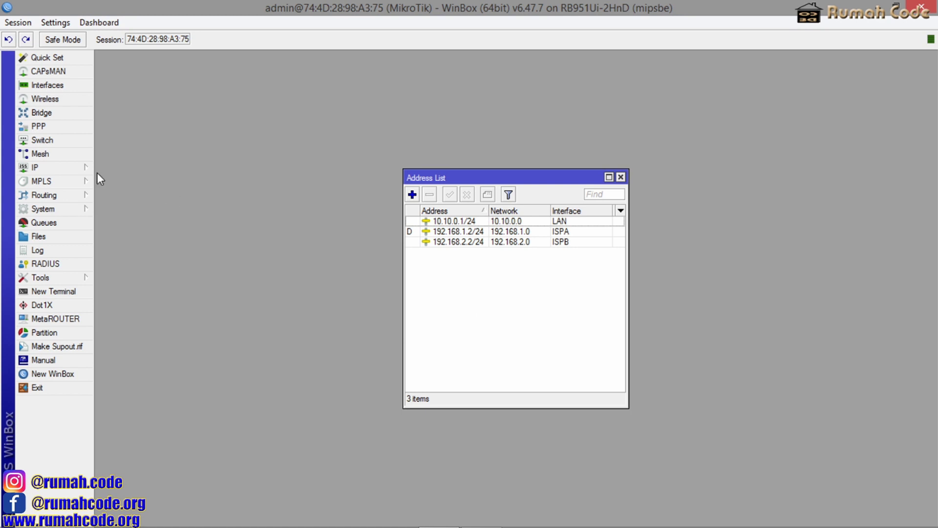
# Step: Set the router's DNS servers to 8.8.8.8 and 8.8.4.4 with Allow Remote Requests enabled, and save the settings
pyautogui.click(69, 168)
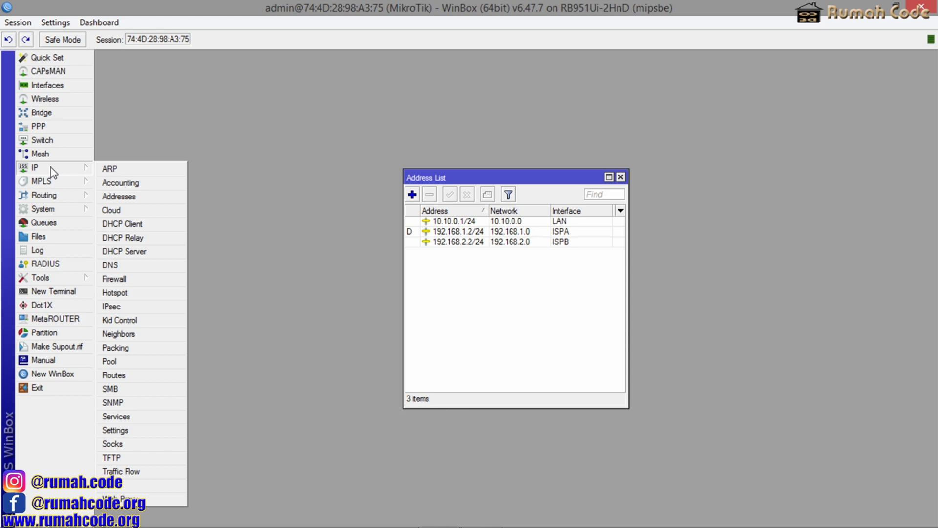
pyautogui.click(140, 270)
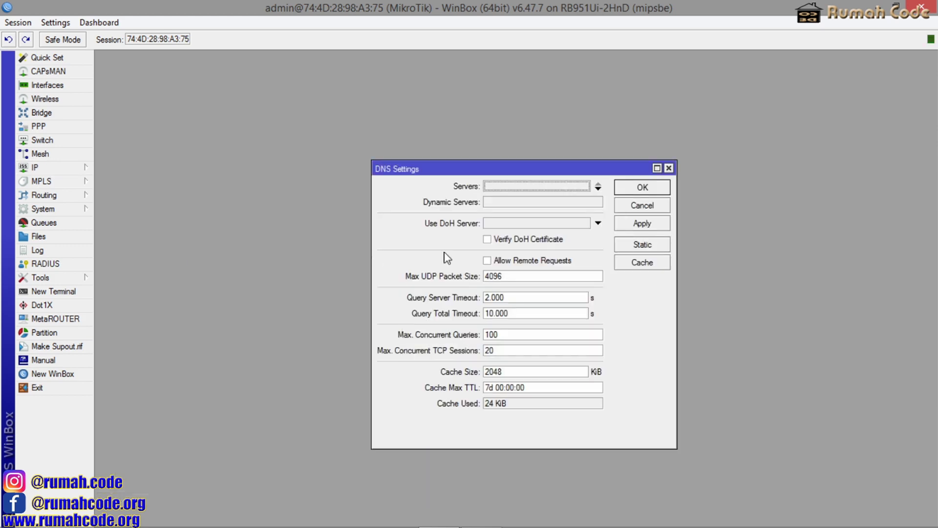
pyautogui.click(556, 188)
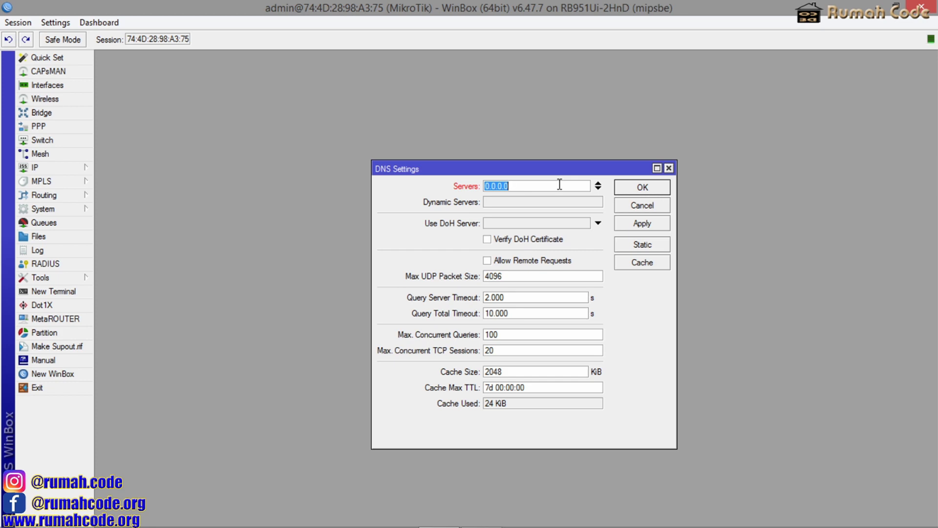
pyautogui.write('8.8.8.8')
pyautogui.click(598, 188)
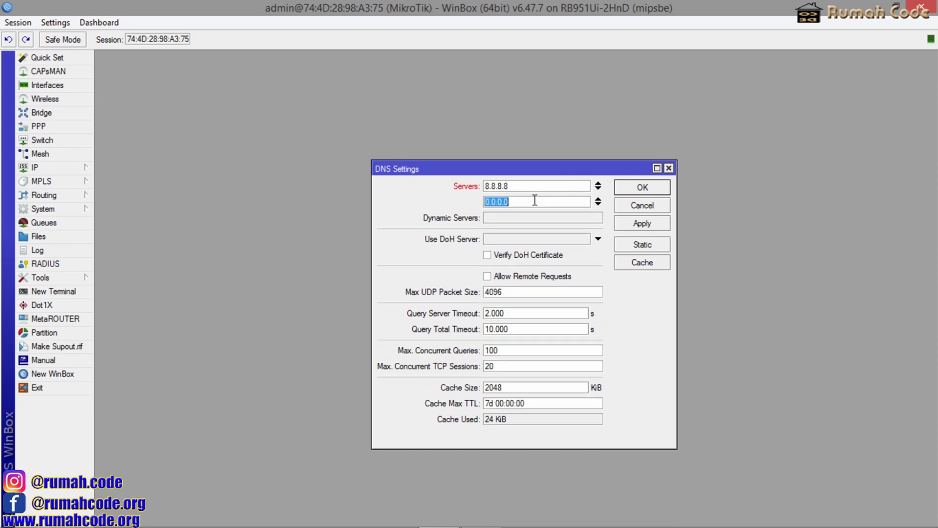
pyautogui.write('8.8.4.4')
pyautogui.click(510, 276)
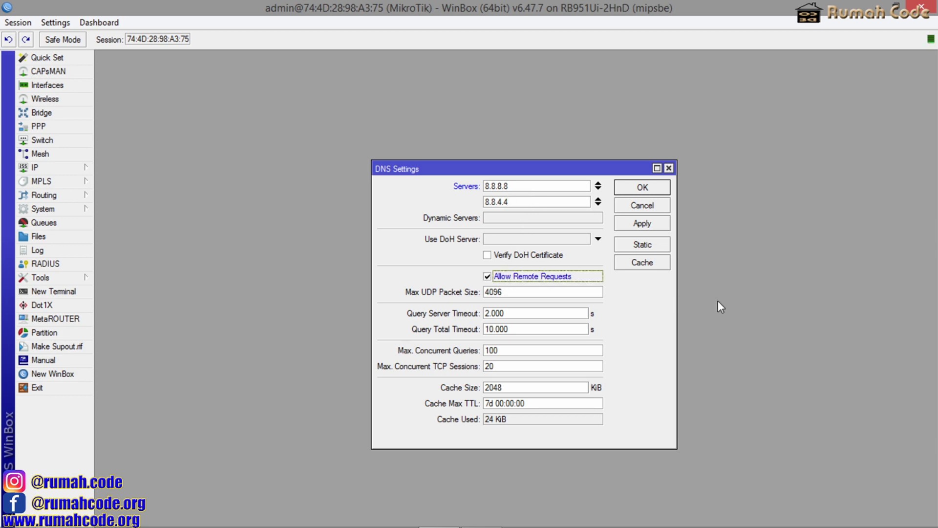
pyautogui.click(650, 224)
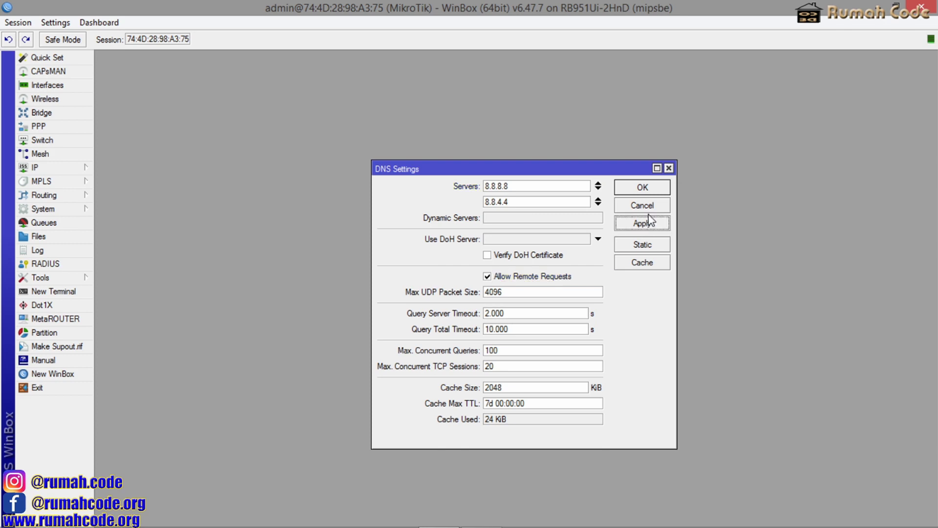
pyautogui.click(647, 188)
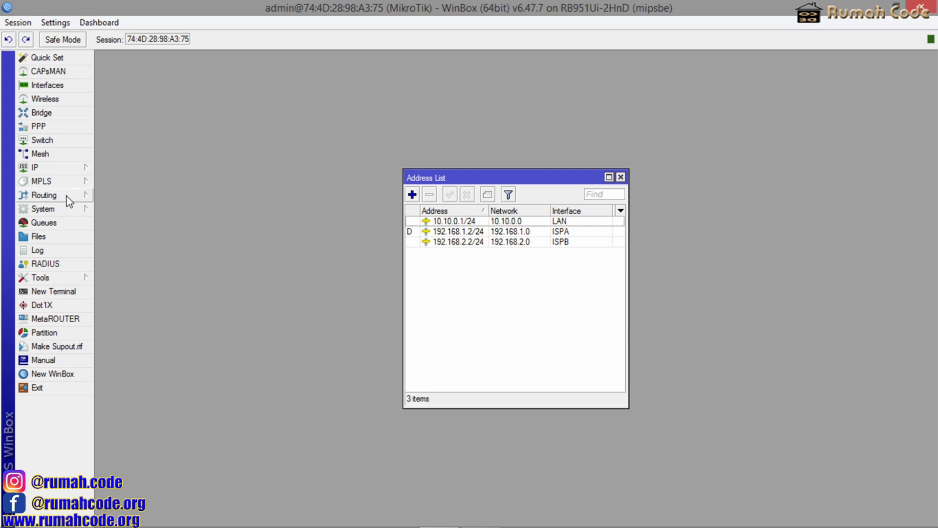
# Step: Start the DHCP Setup wizard for a DHCP server and choose LAN as the server interface
pyautogui.click(64, 167)
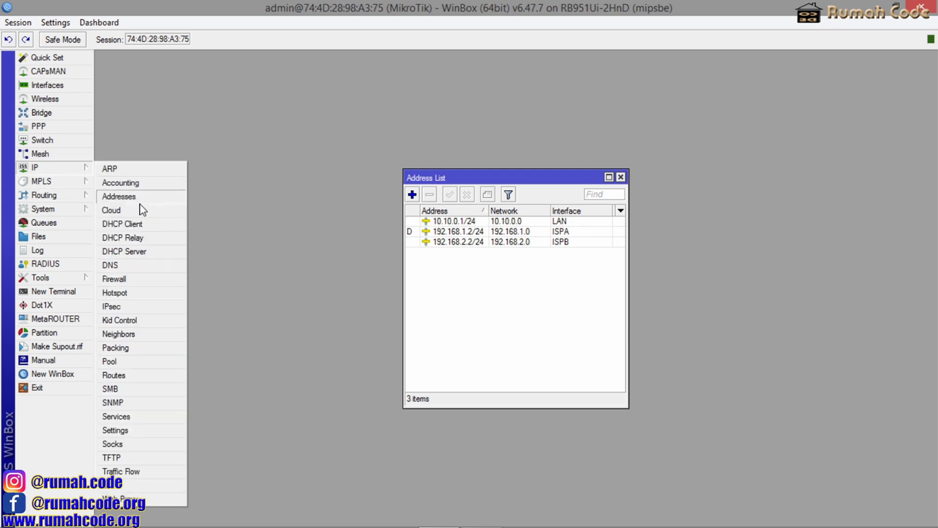
pyautogui.click(146, 250)
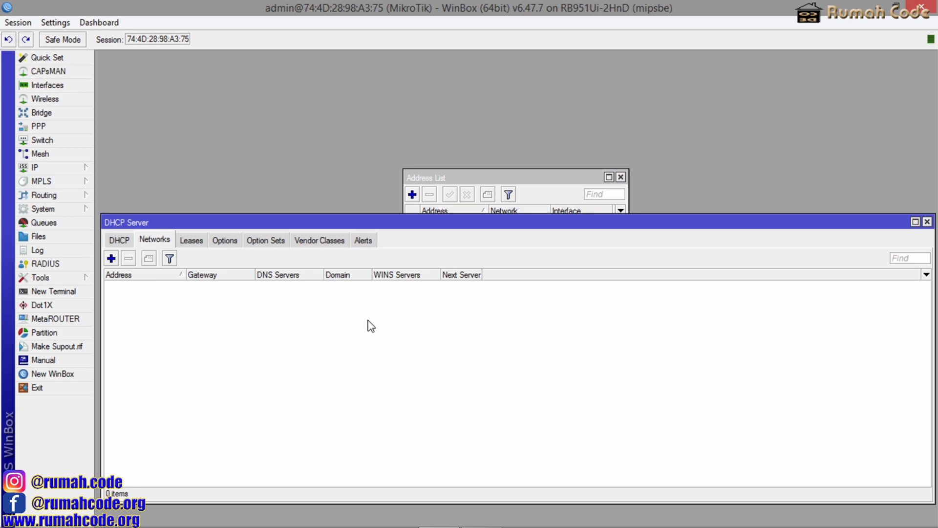
pyautogui.click(118, 241)
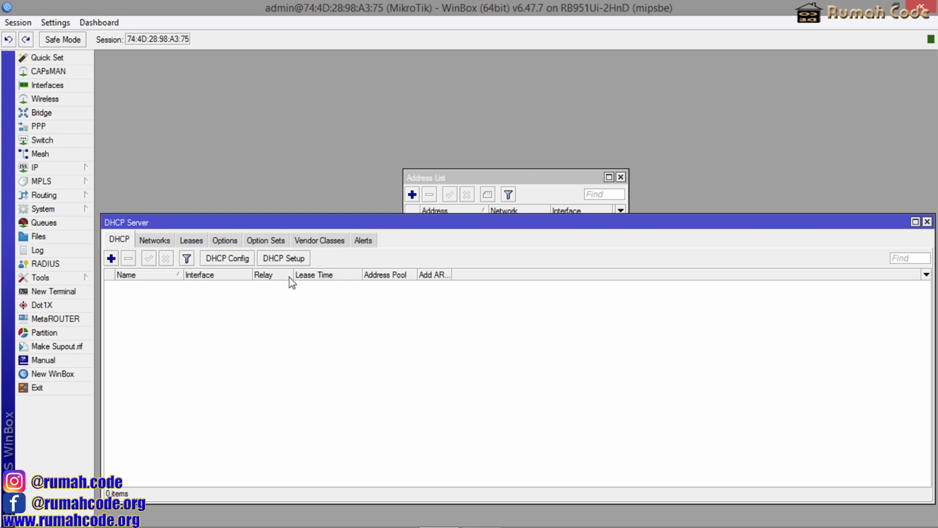
pyautogui.click(284, 259)
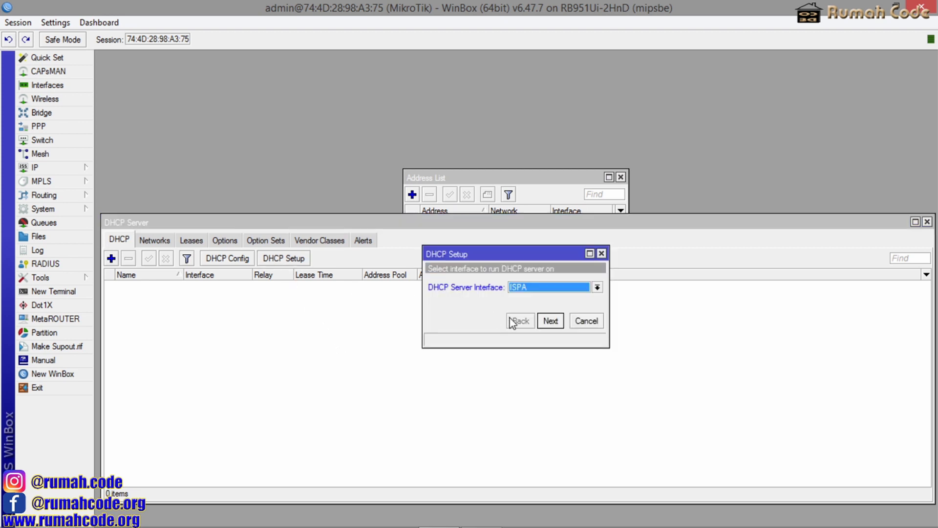
pyautogui.click(534, 288)
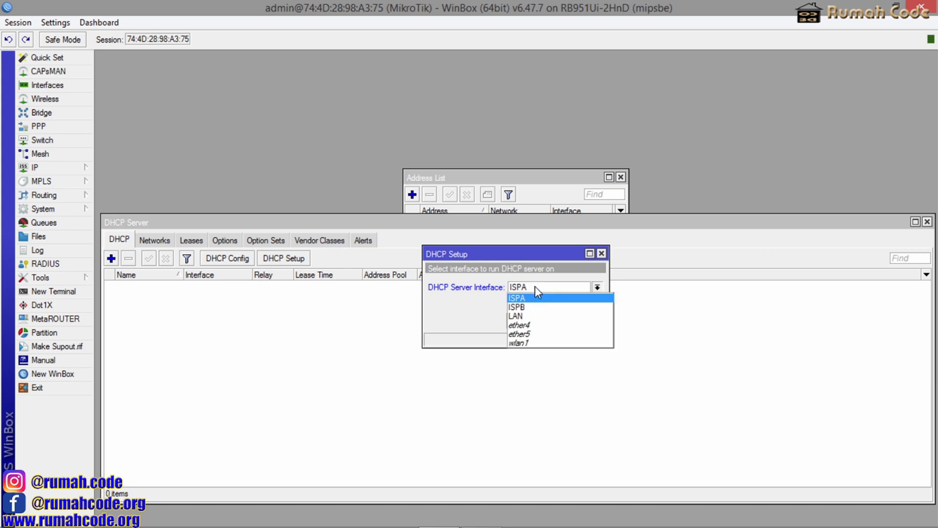
pyautogui.click(528, 316)
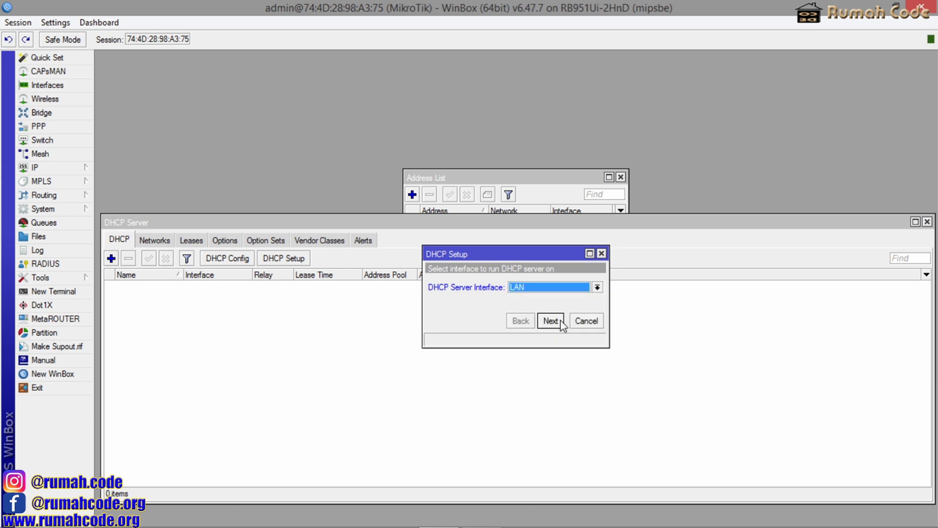
pyautogui.click(551, 321)
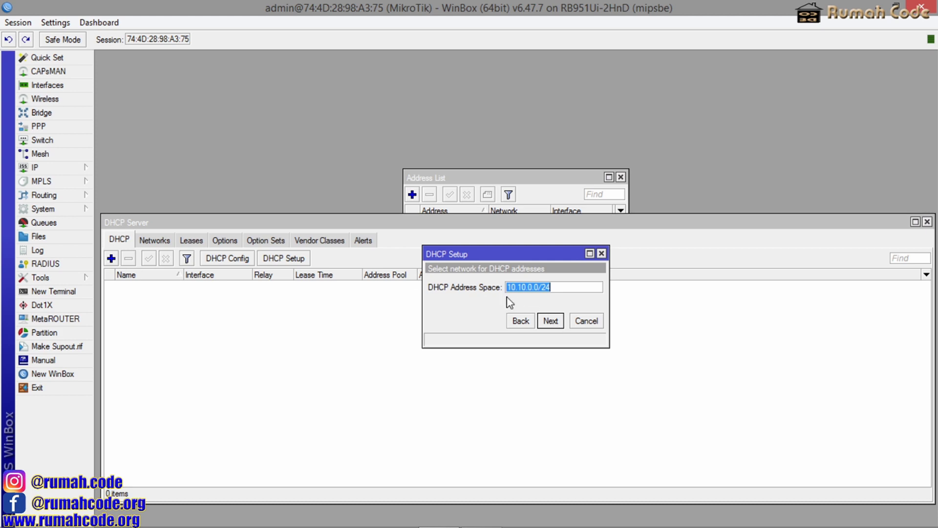
# Step: Complete the DHCP setup with the proposed network, gateway, 10.10.0.2-10.10.0.254 pool, DNS servers and 00:10:00 lease time, and close the open windows
pyautogui.click(553, 325)
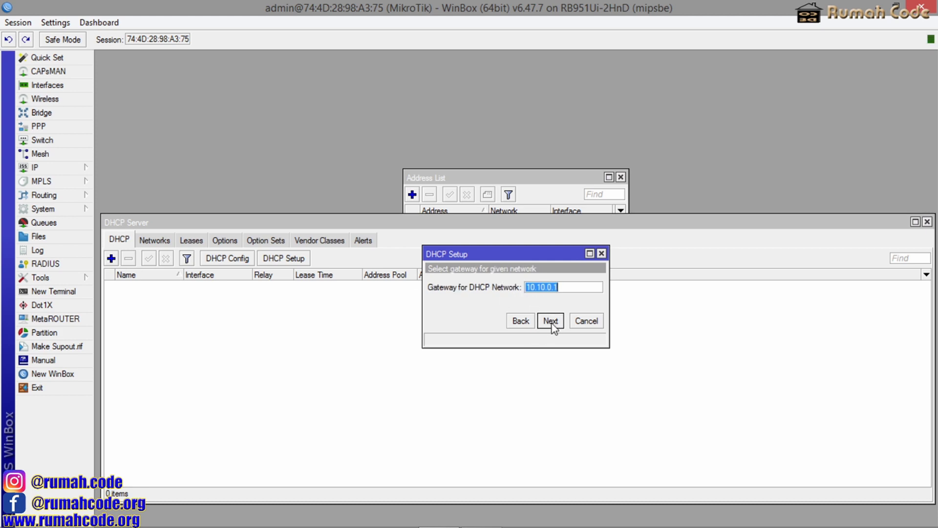
pyautogui.click(551, 323)
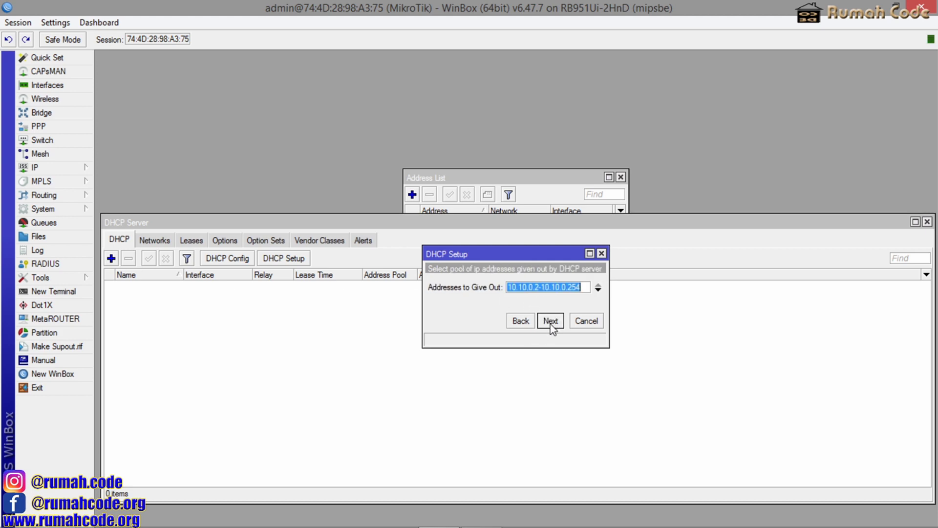
pyautogui.click(550, 323)
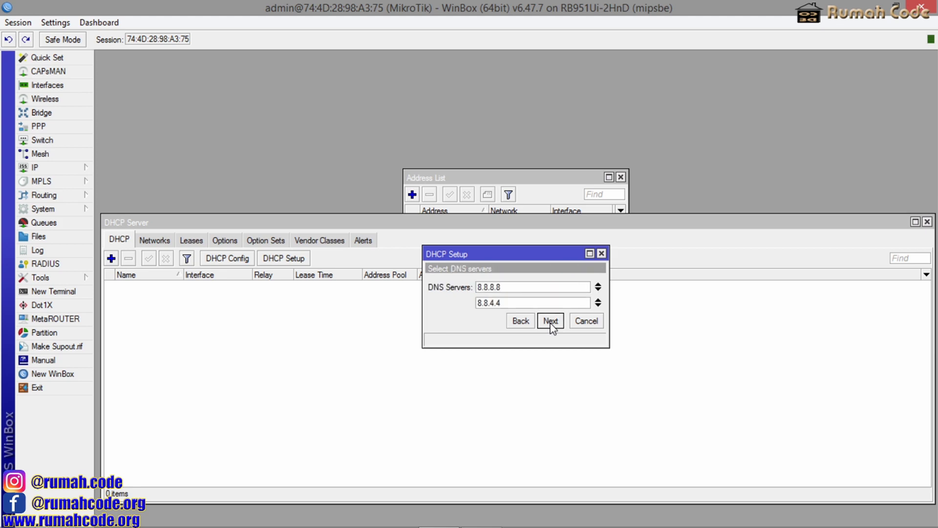
pyautogui.click(550, 323)
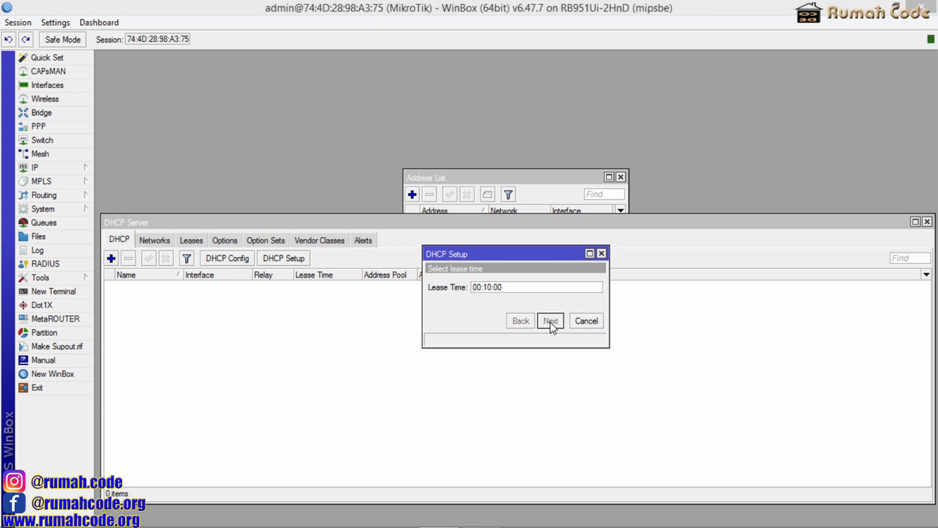
pyautogui.click(551, 323)
pyautogui.click(518, 284)
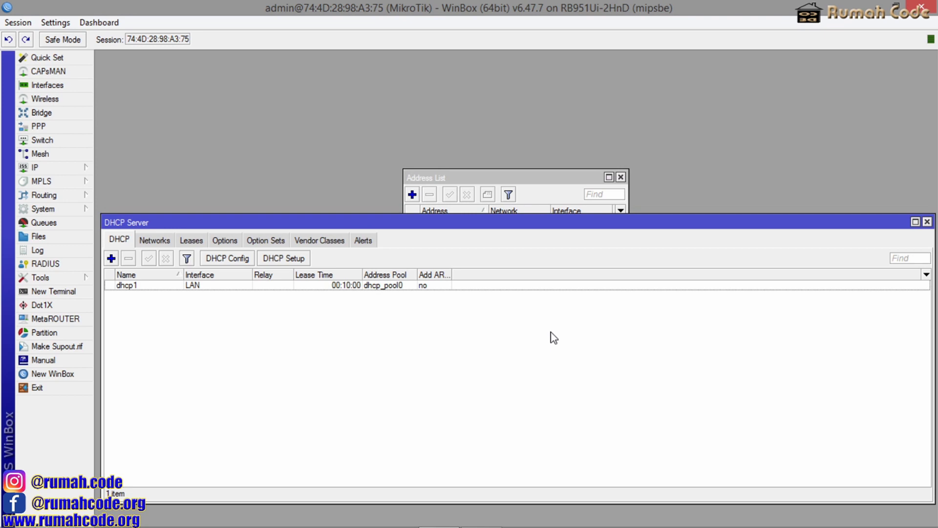
pyautogui.click(927, 222)
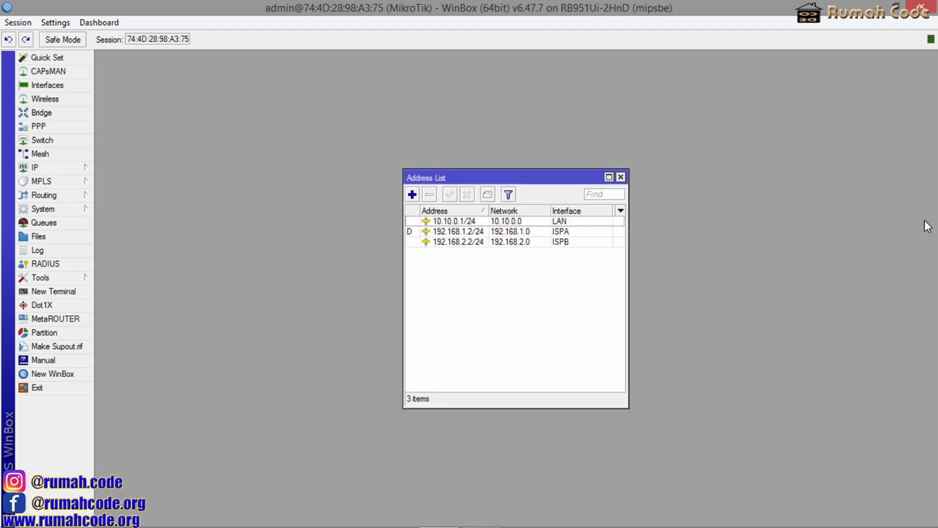
pyautogui.click(620, 178)
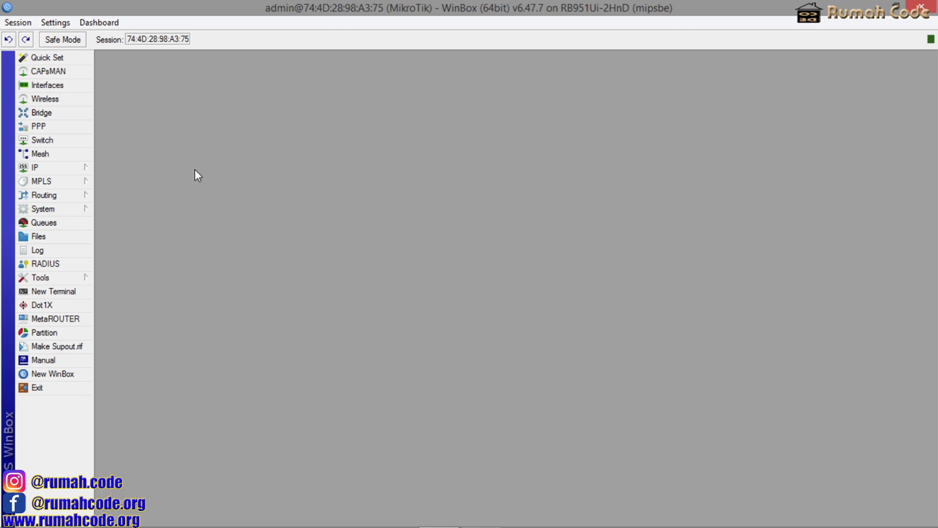
# Step: Create a firewall mangle rule in the prerouting chain with destination address 192.168.2.1 and incoming interface LAN
pyautogui.click(66, 167)
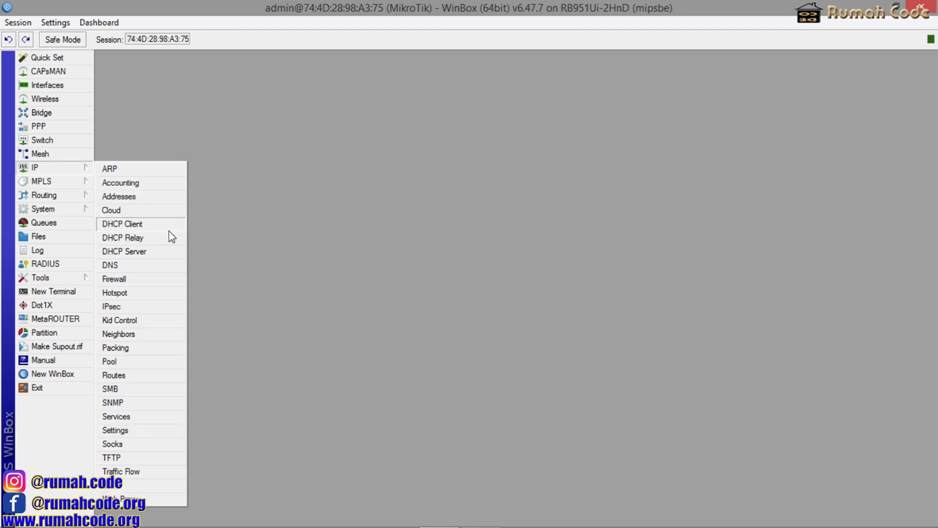
pyautogui.click(145, 283)
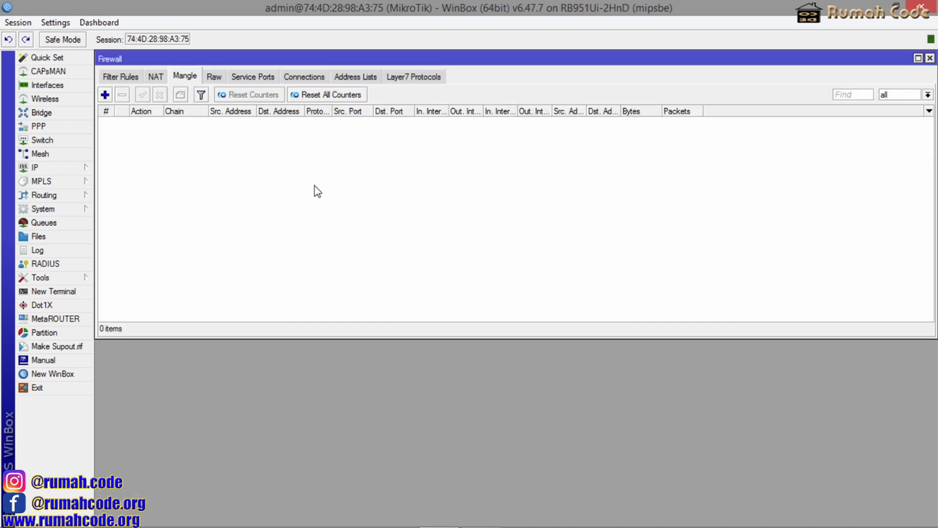
pyautogui.click(105, 95)
pyautogui.click(368, 109)
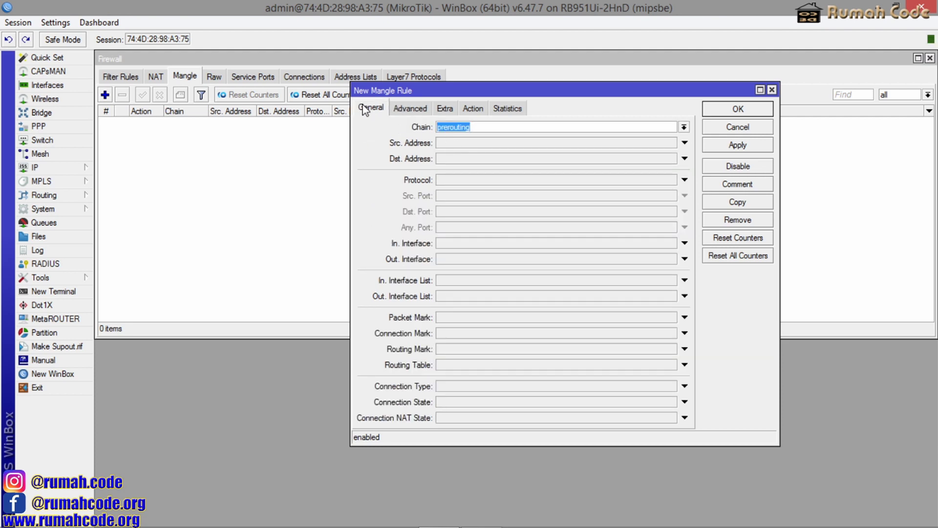
pyautogui.click(494, 159)
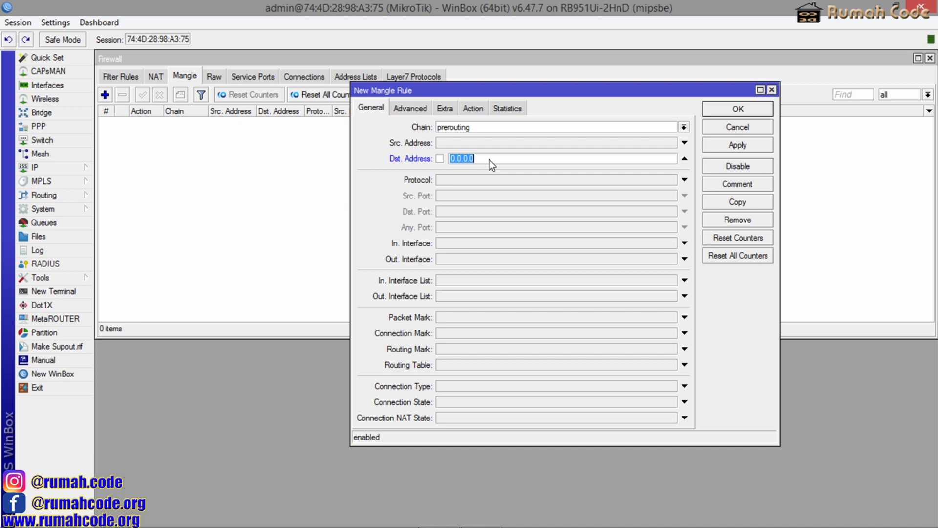
pyautogui.write('192.168.2.1')
pyautogui.click(462, 245)
pyautogui.click(462, 244)
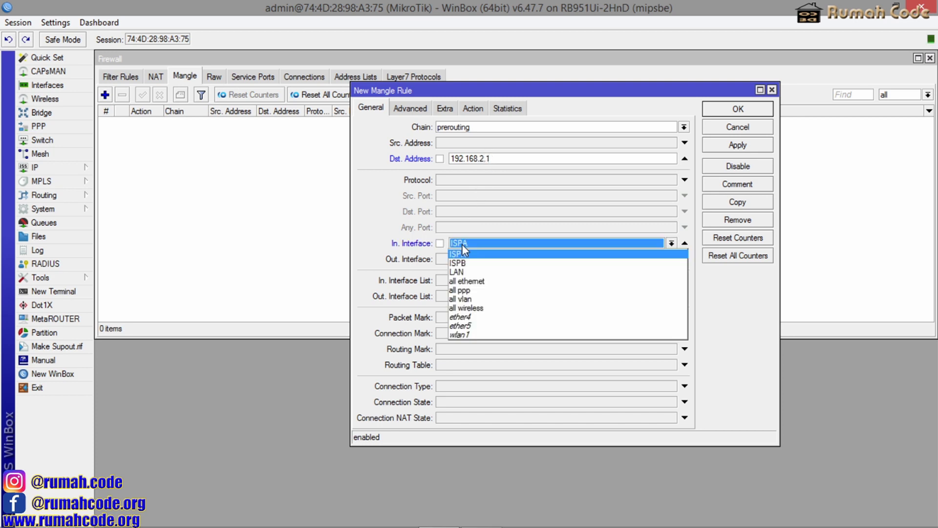
pyautogui.click(485, 272)
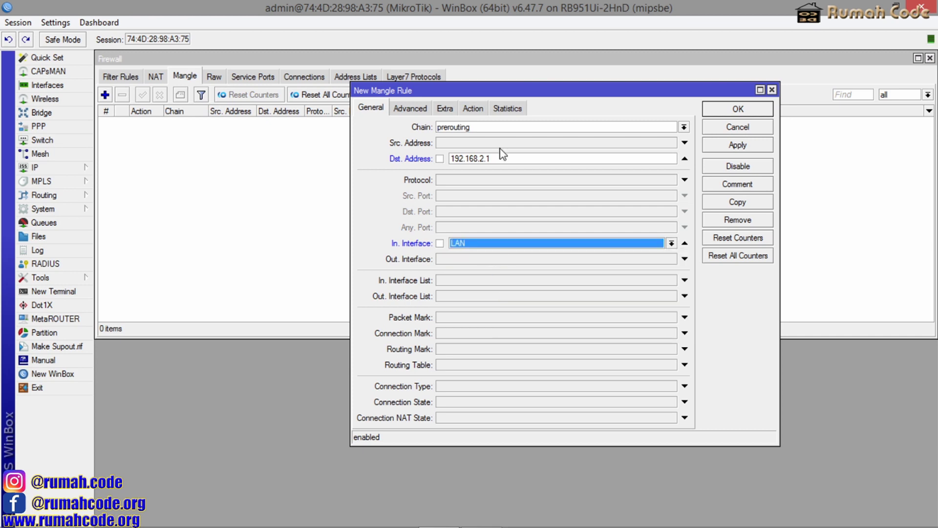
# Step: Set the mangle rule's Per Connection Classifier to both addresses and ports with the values 2/0
pyautogui.click(410, 110)
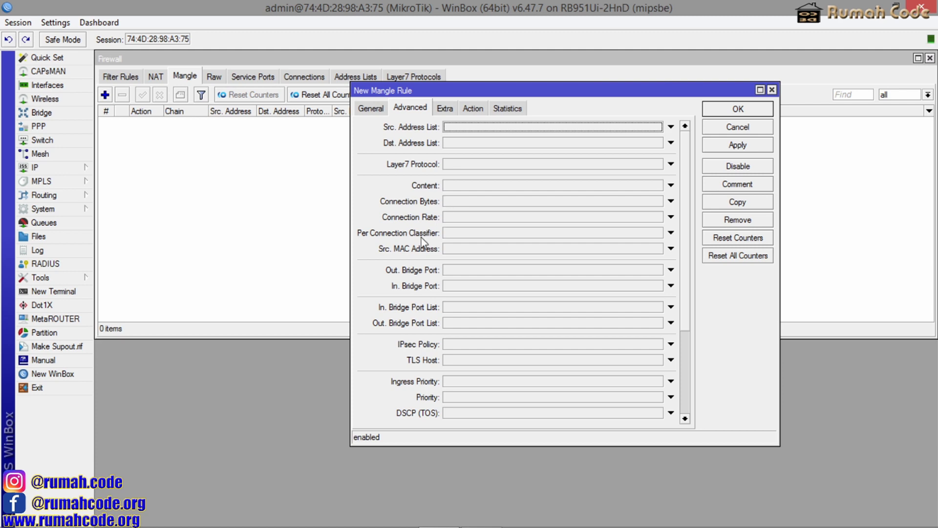
pyautogui.click(473, 233)
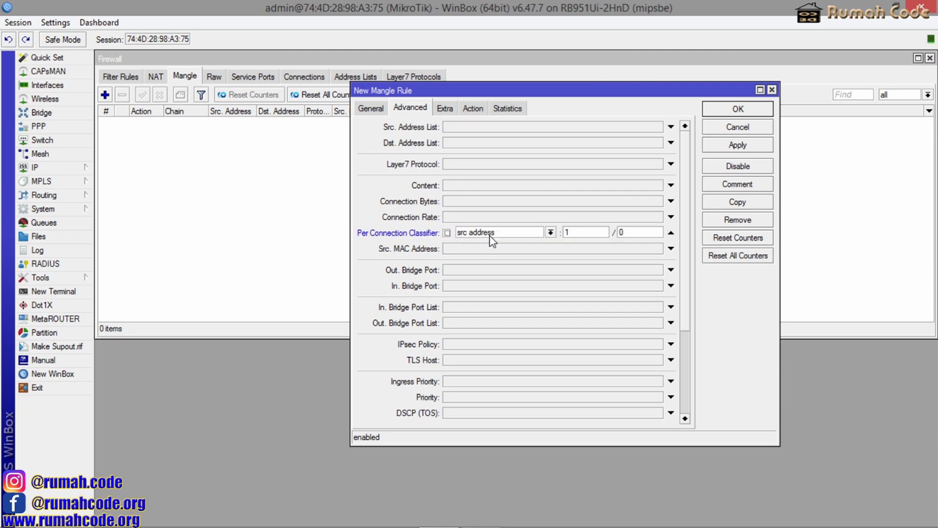
pyautogui.click(509, 230)
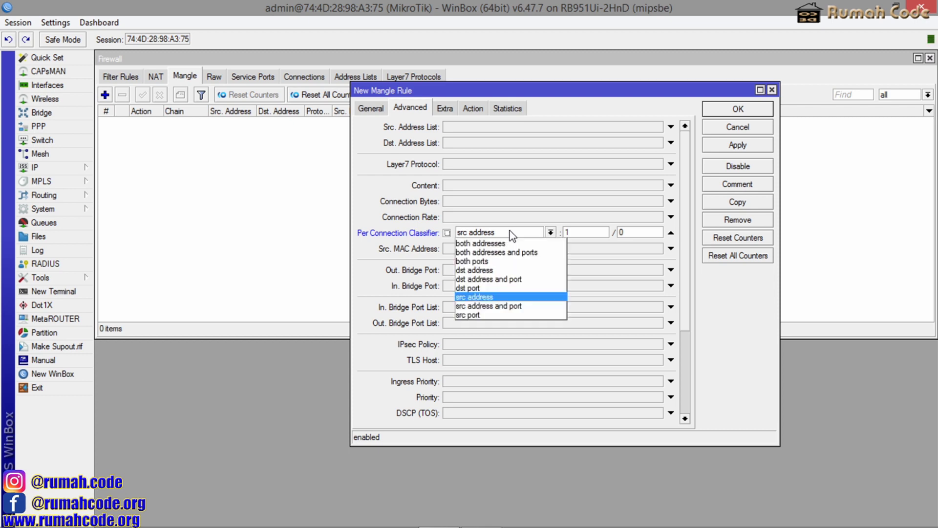
pyautogui.click(549, 251)
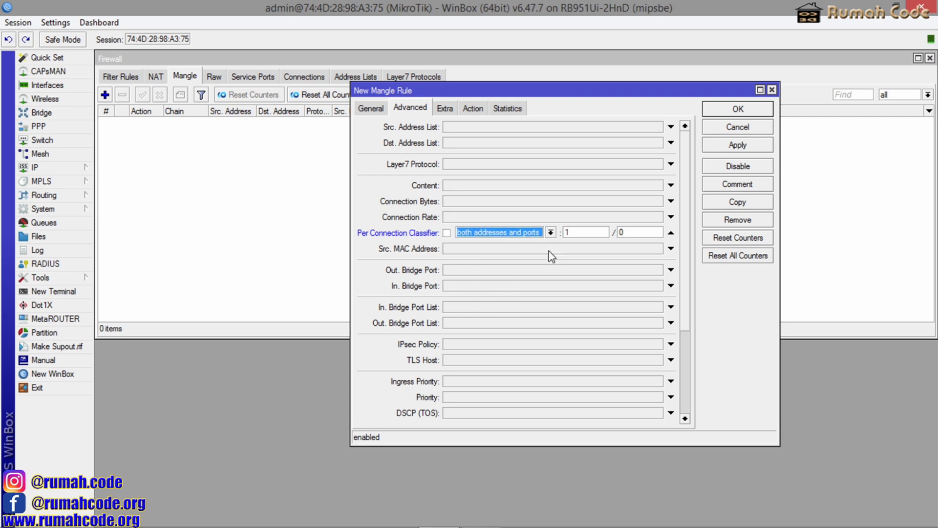
pyautogui.doubleClick(574, 232)
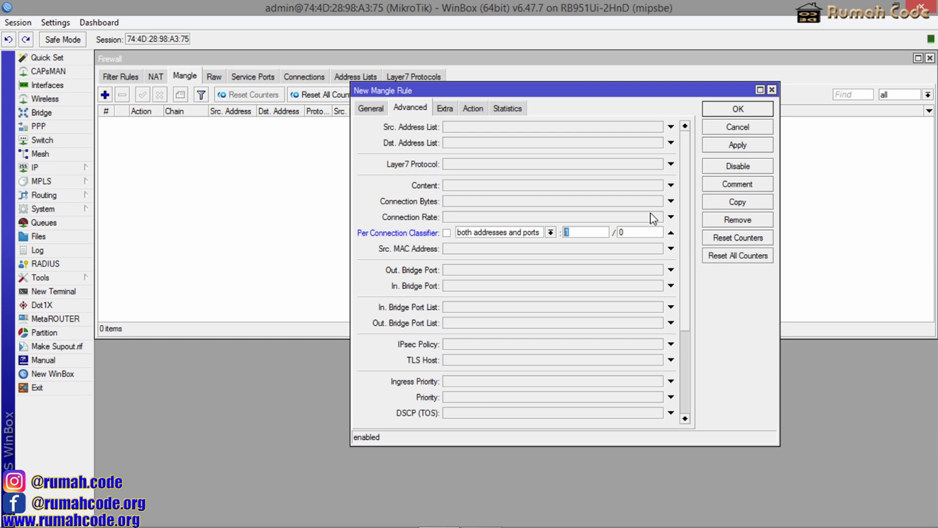
pyautogui.write('2')
# Step: Set the mangle rule's destination address type to local and enable Invert for it
pyautogui.click(448, 109)
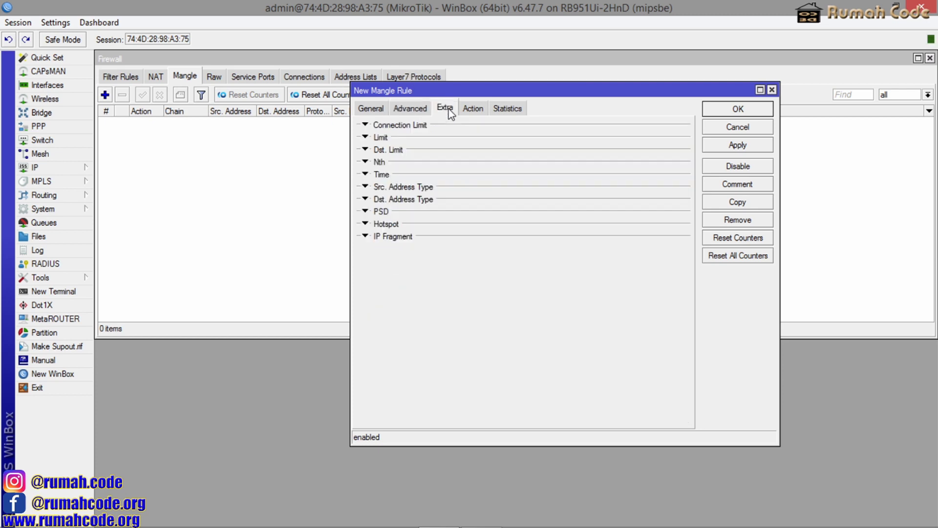
pyautogui.click(413, 201)
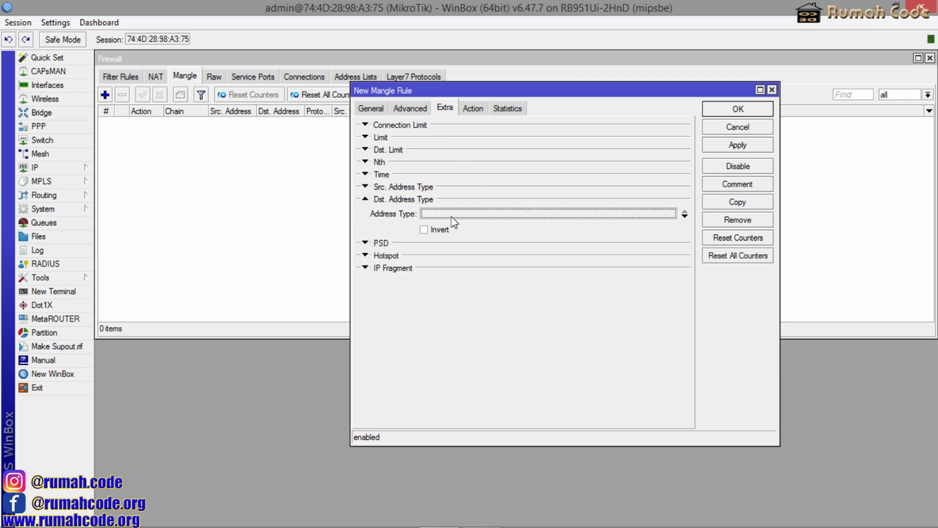
pyautogui.click(438, 212)
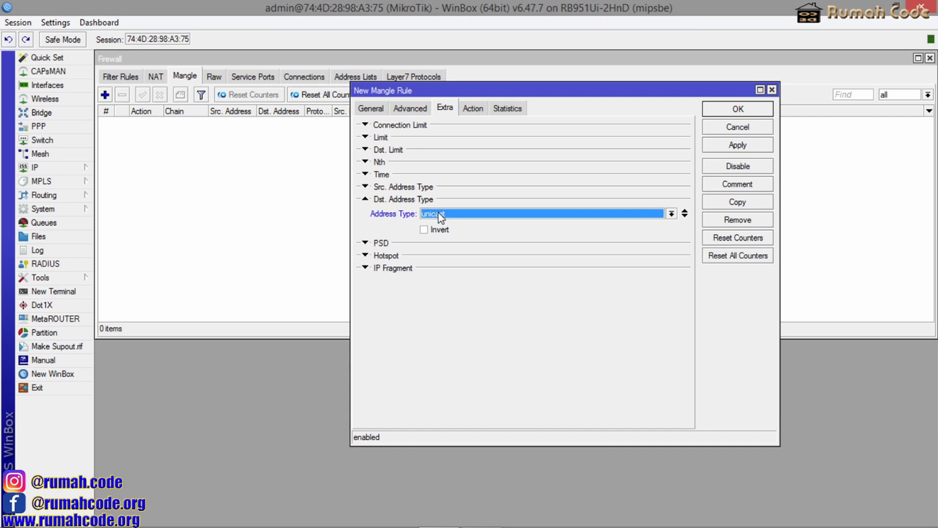
pyautogui.click(436, 234)
pyautogui.click(439, 230)
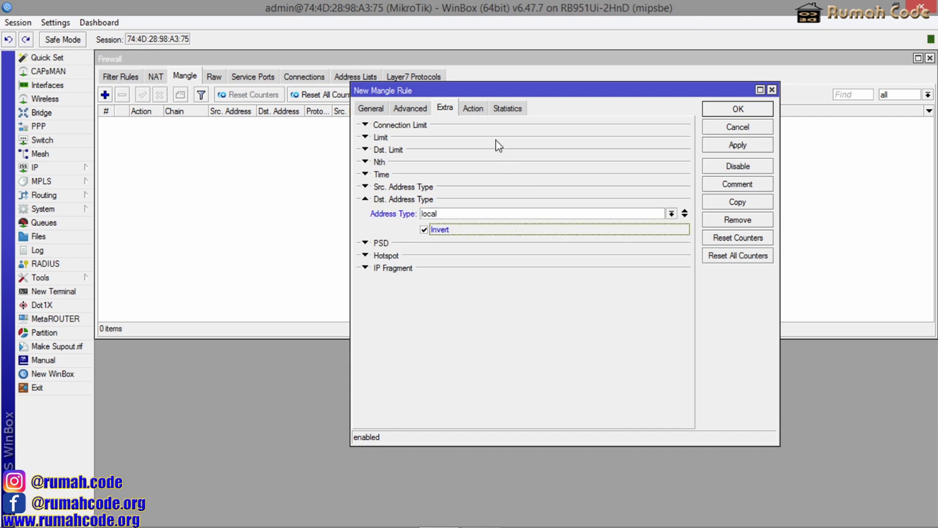
# Step: Set the rule's action to mark connection with the new connection mark C-ISPA, and apply the rule
pyautogui.click(479, 110)
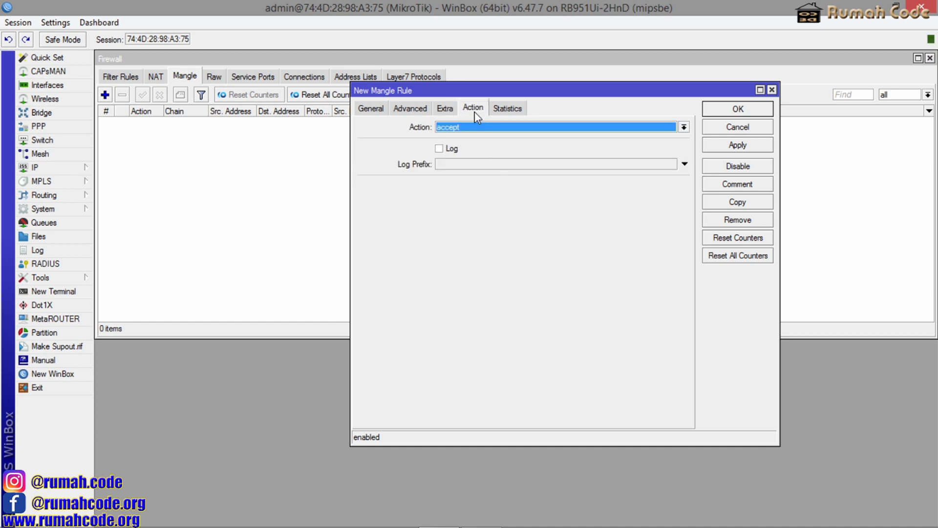
pyautogui.click(472, 129)
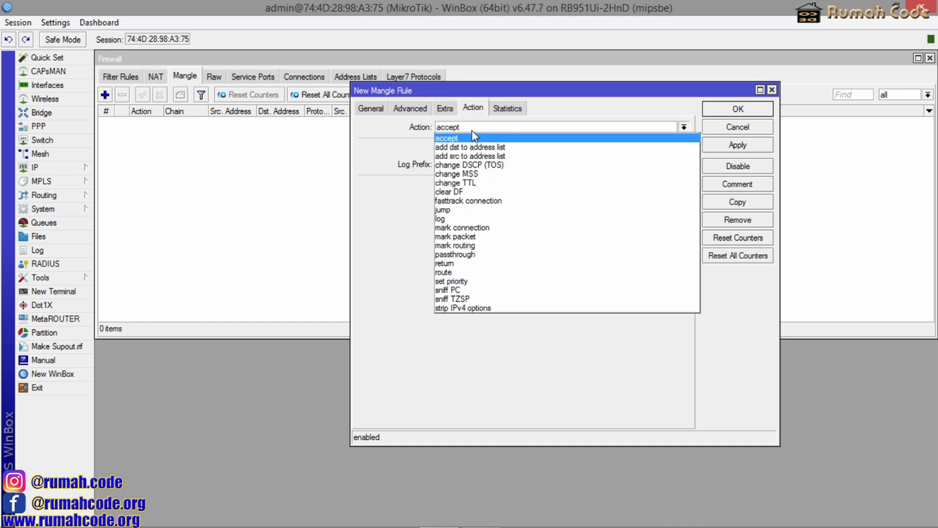
pyautogui.click(536, 228)
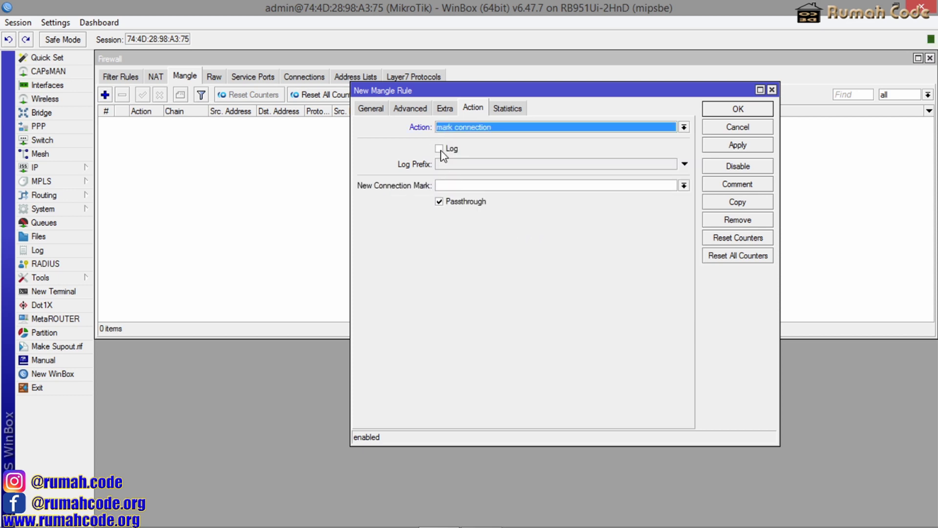
pyautogui.click(468, 189)
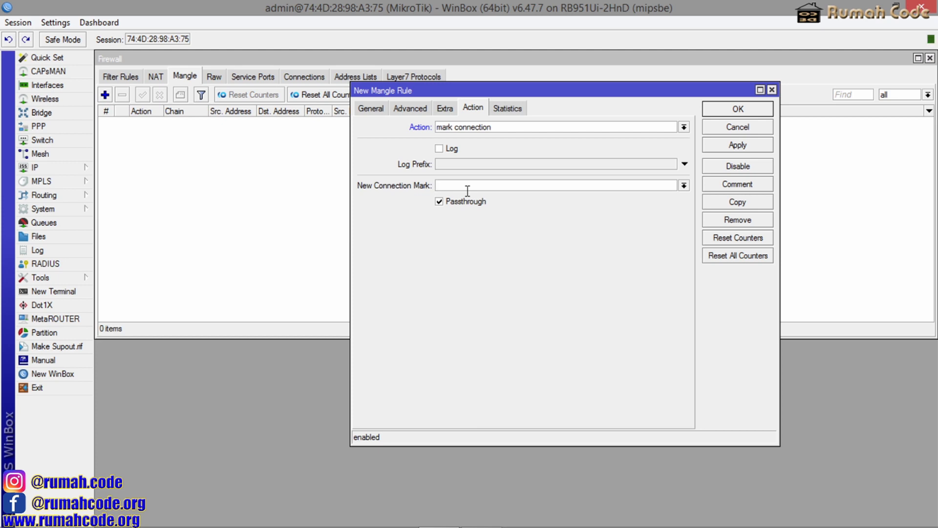
pyautogui.write('C-ISPA')
pyautogui.click(740, 145)
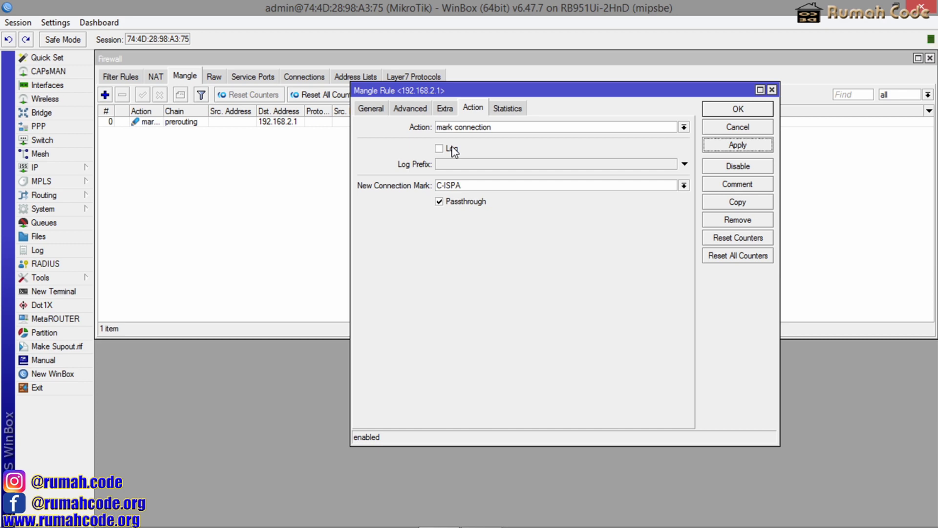
# Step: Copy the C-ISPA mangle rule and set the copy's destination address to 192.168.1.1
pyautogui.click(751, 201)
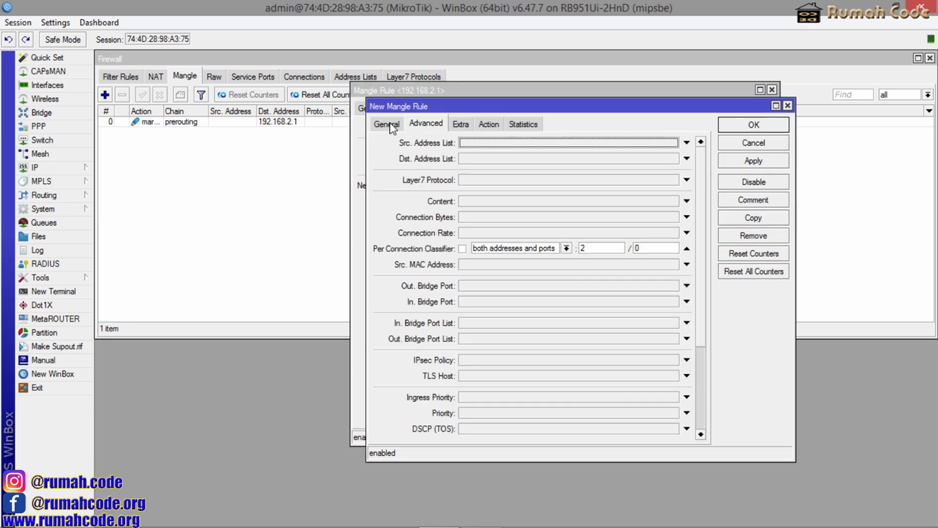
pyautogui.click(391, 128)
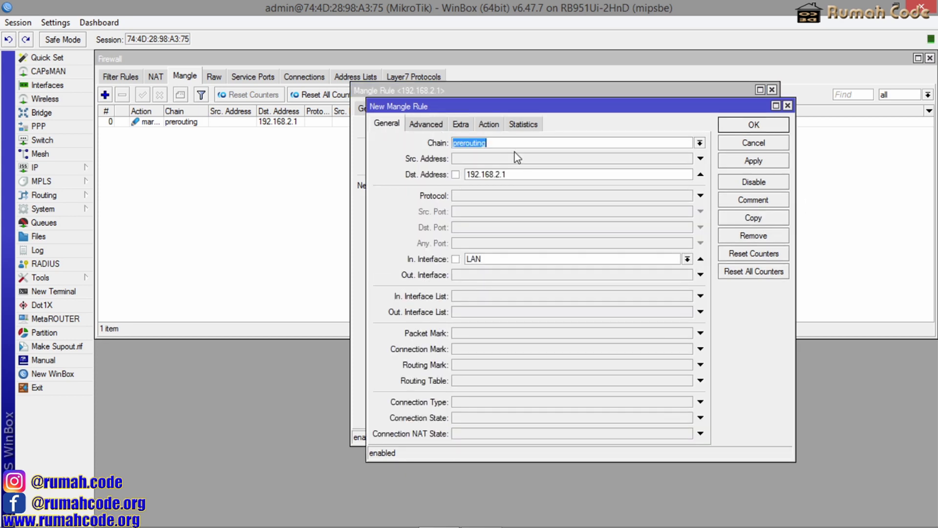
pyautogui.click(521, 175)
pyautogui.press('Left')
pyautogui.press('Left')
pyautogui.hotkey('shift', 'Left')
pyautogui.write('1')
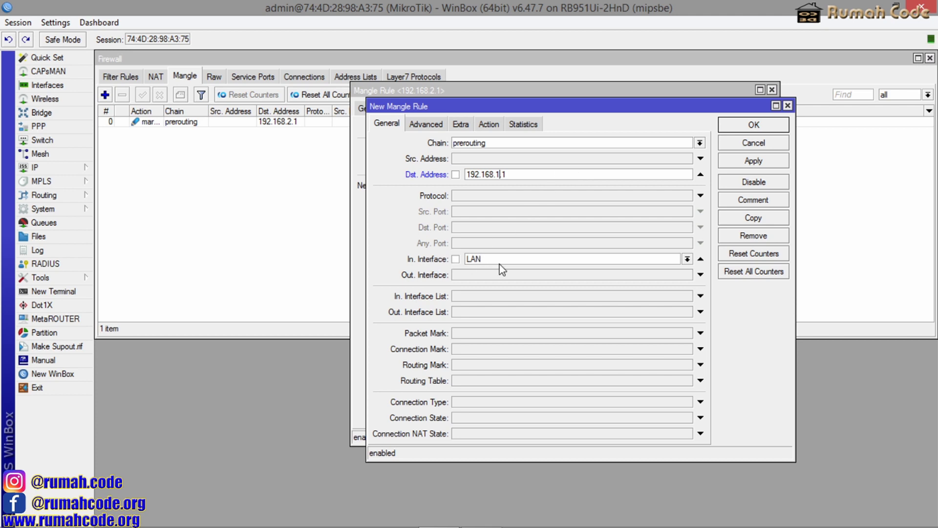
# Step: Set the copied rule's Per Connection Classifier values to 2/1
pyautogui.click(437, 125)
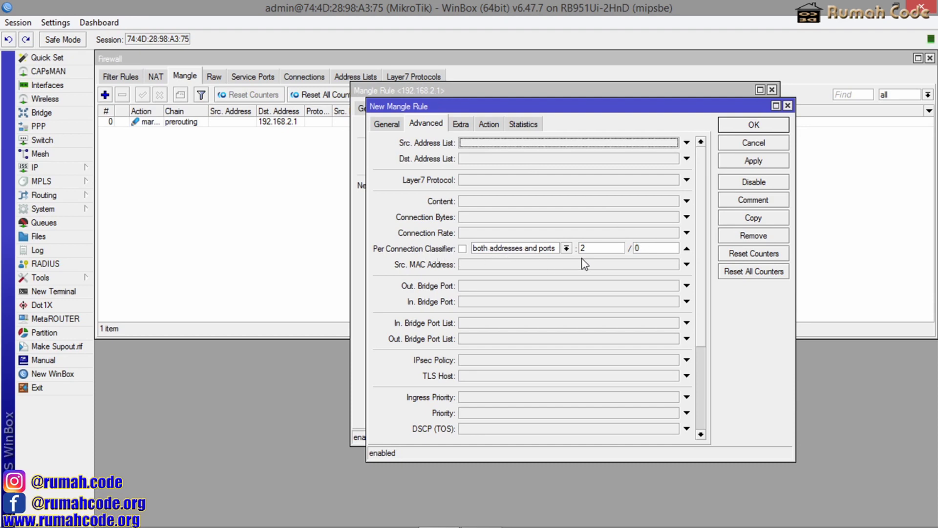
pyautogui.doubleClick(600, 247)
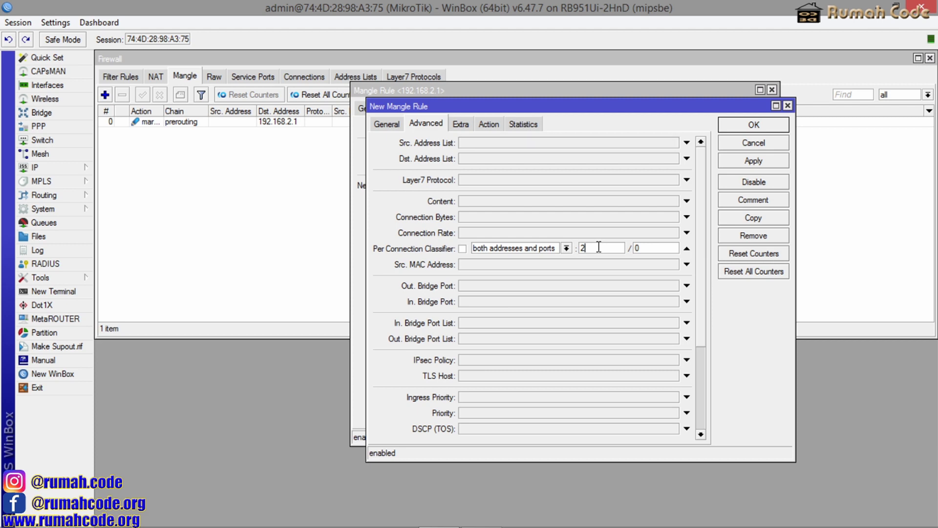
pyautogui.doubleClick(655, 248)
pyautogui.write('1')
# Step: Set the copied rule's new connection mark to C-ISPB, then save and close both mangle rules
pyautogui.click(465, 124)
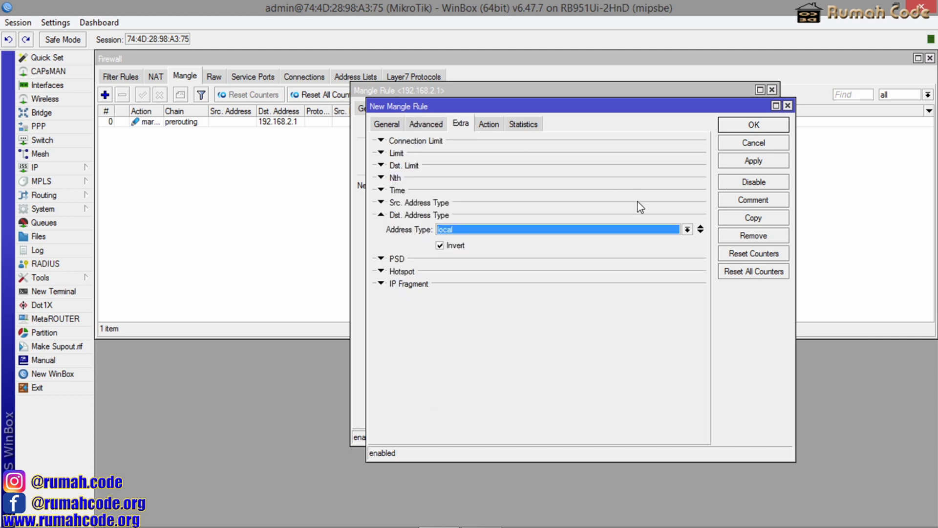
pyautogui.click(497, 128)
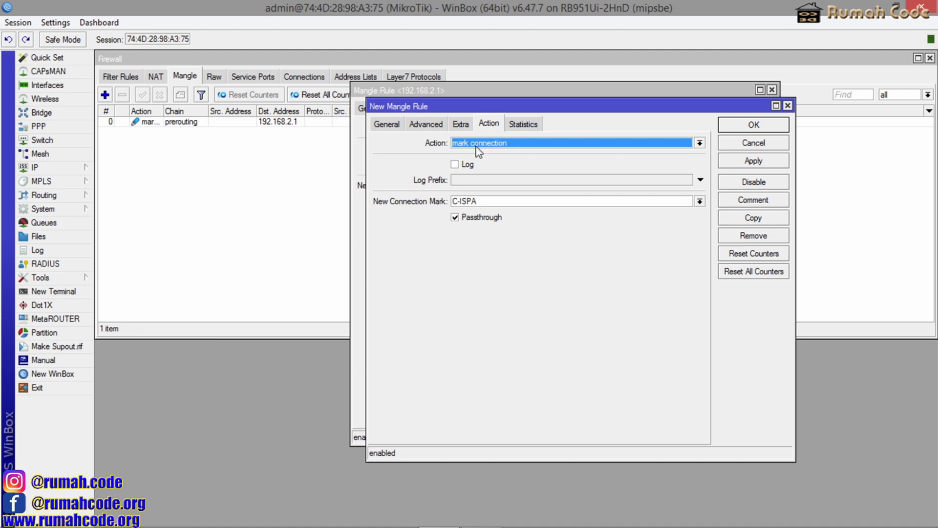
pyautogui.click(548, 205)
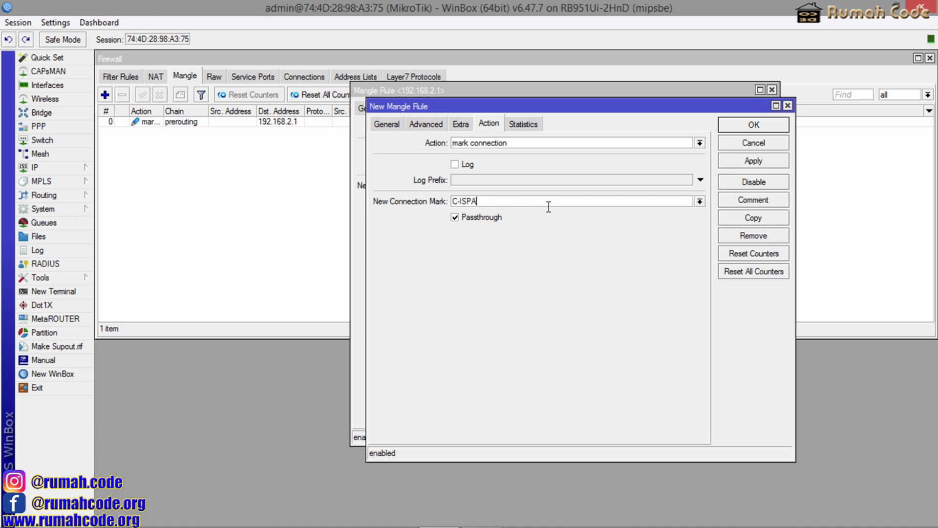
pyautogui.press('BackSpace')
pyautogui.write('B')
pyautogui.click(756, 161)
pyautogui.click(752, 126)
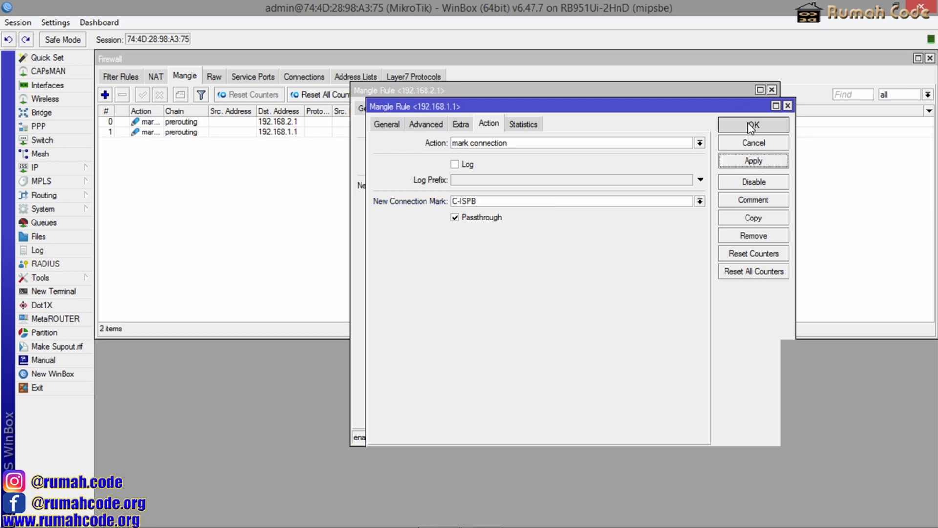
pyautogui.click(740, 108)
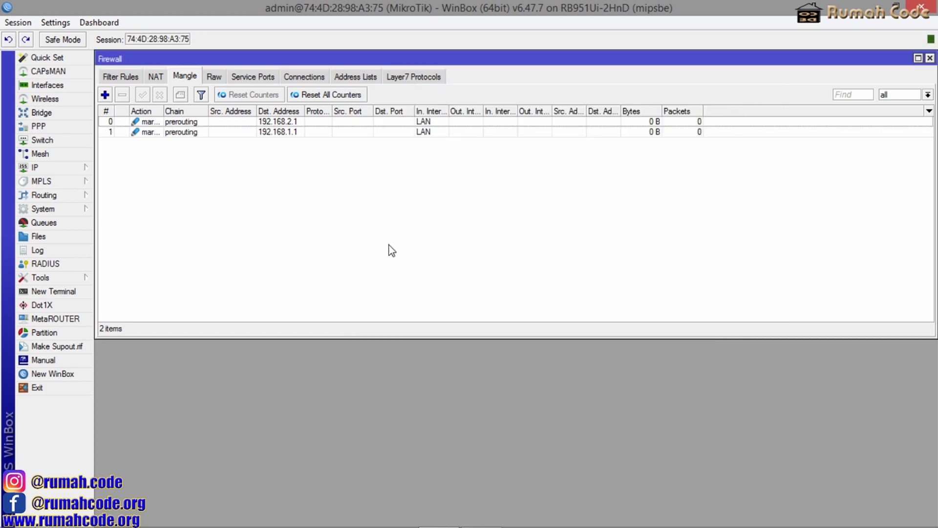
# Step: Start a new prerouting mangle rule without a destination address, matching the connection mark C-ISPA
pyautogui.click(106, 96)
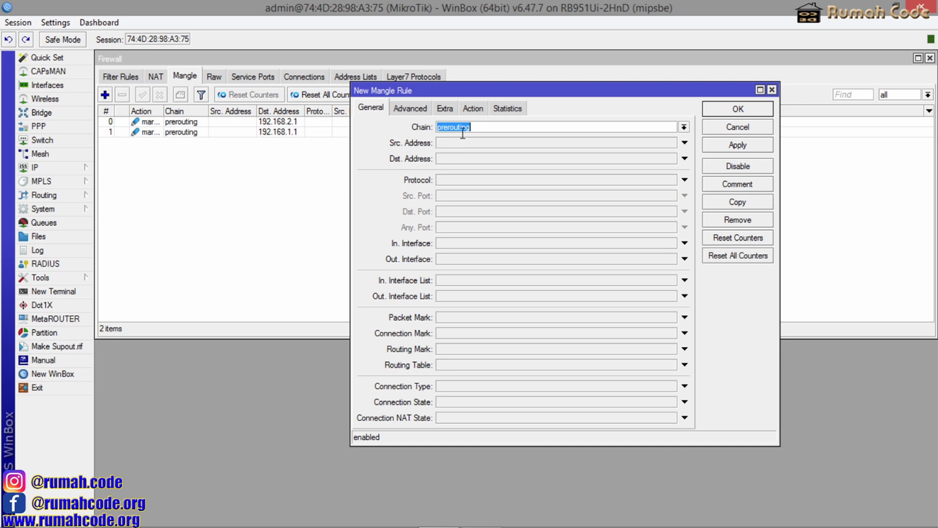
pyautogui.click(452, 159)
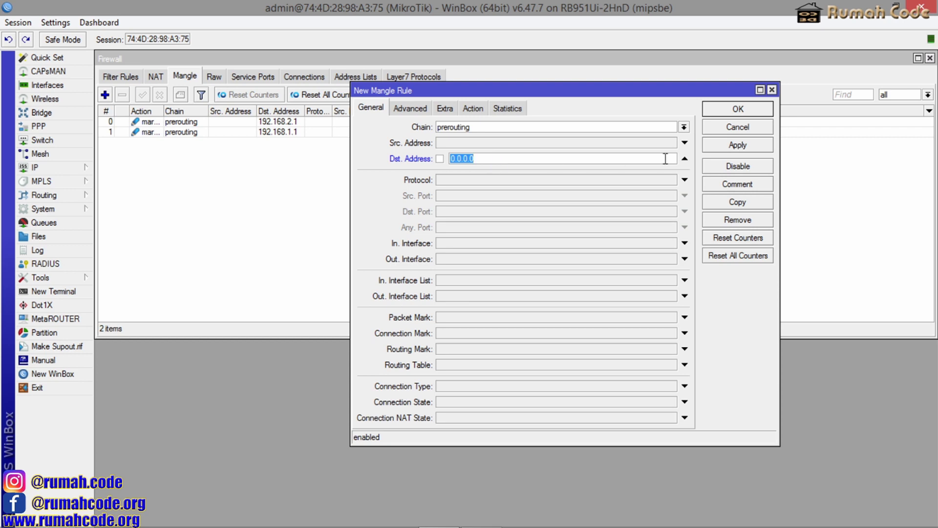
pyautogui.click(684, 158)
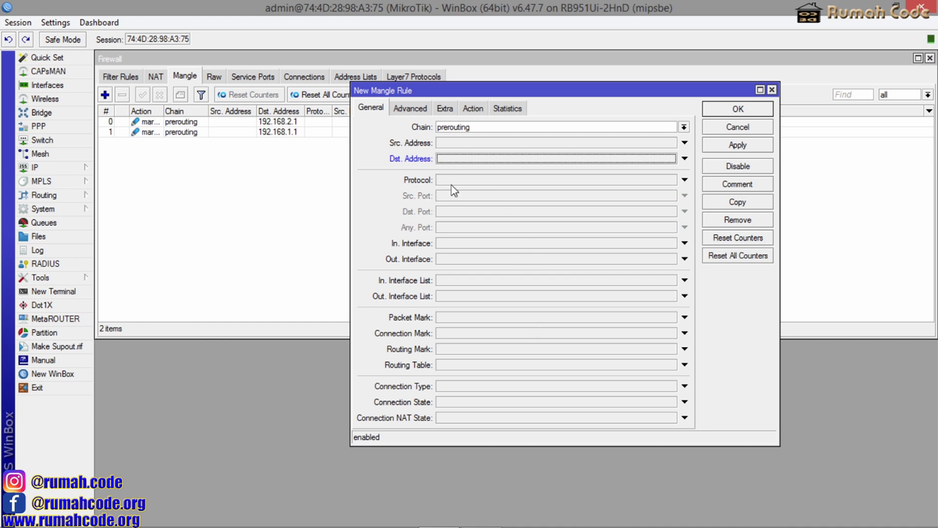
pyautogui.click(476, 333)
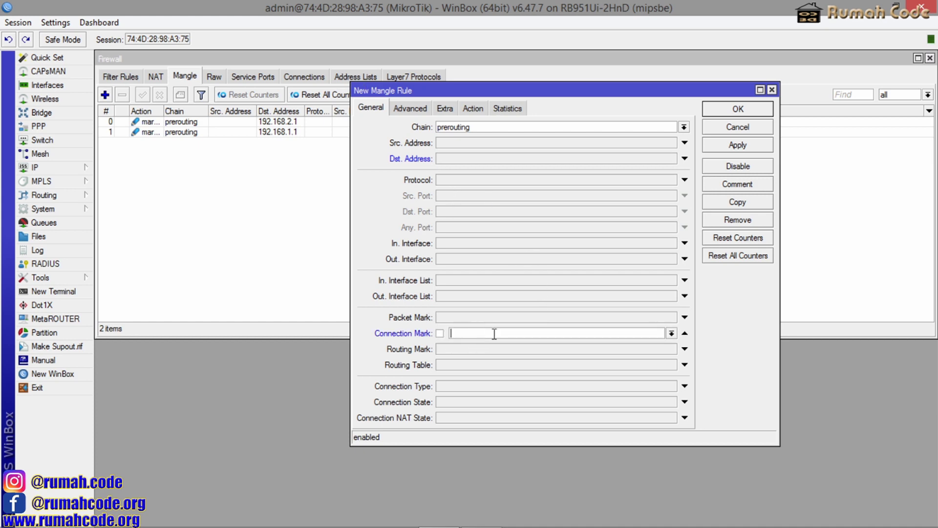
pyautogui.click(671, 333)
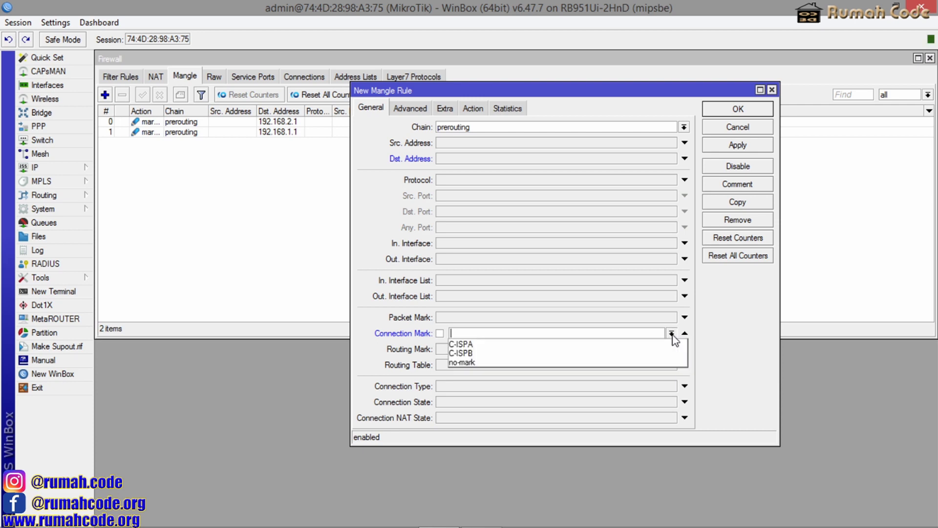
pyautogui.click(512, 344)
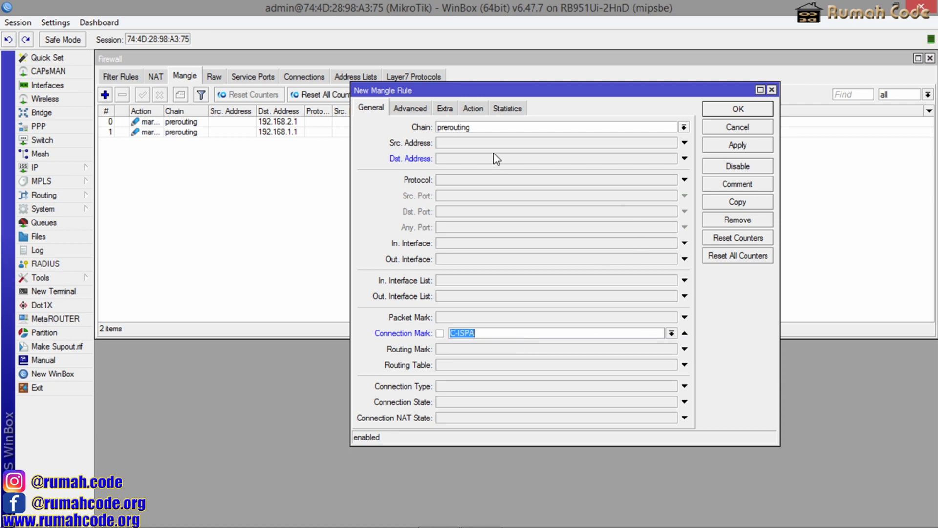
# Step: Set the rule's action to mark routing with the new routing mark R-ISPA, disable Passthrough, and apply the rule
pyautogui.click(473, 109)
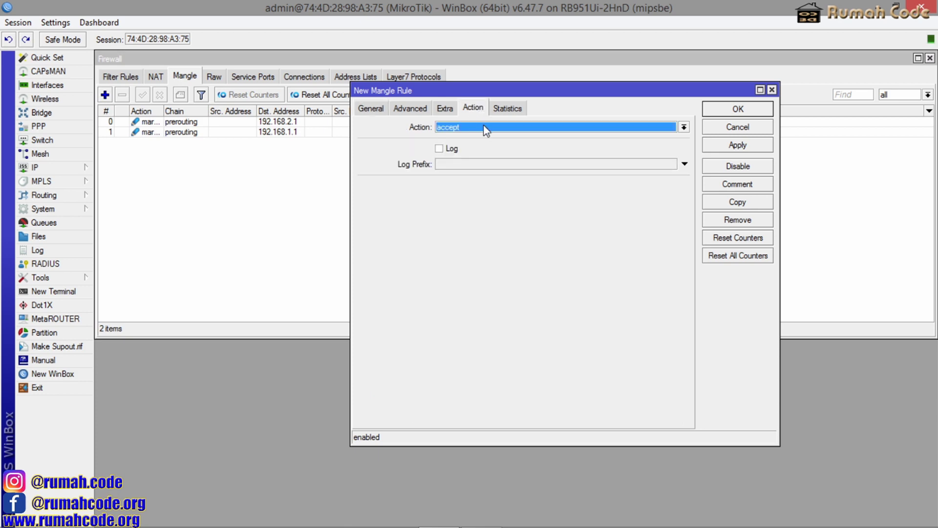
pyautogui.click(485, 128)
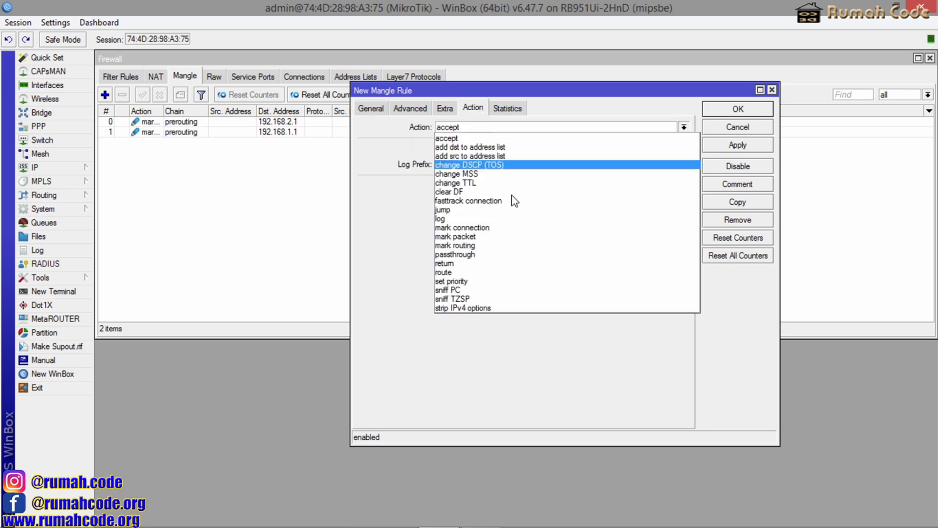
pyautogui.click(521, 247)
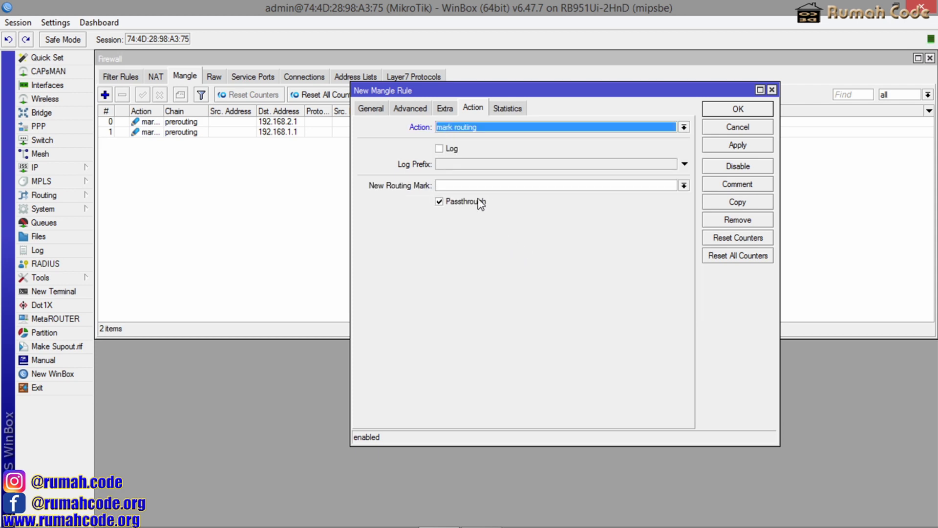
pyautogui.click(473, 185)
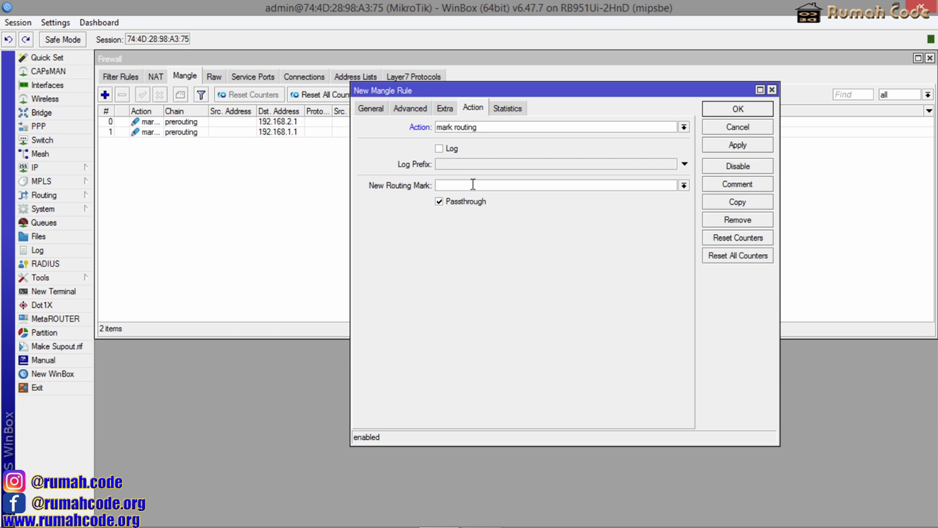
pyautogui.write('R-ISPA')
pyautogui.click(447, 203)
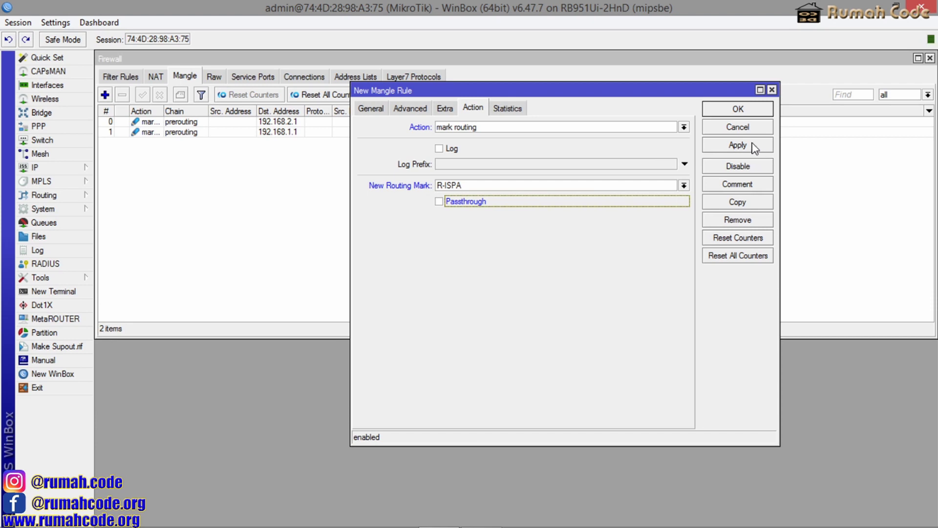
pyautogui.click(739, 145)
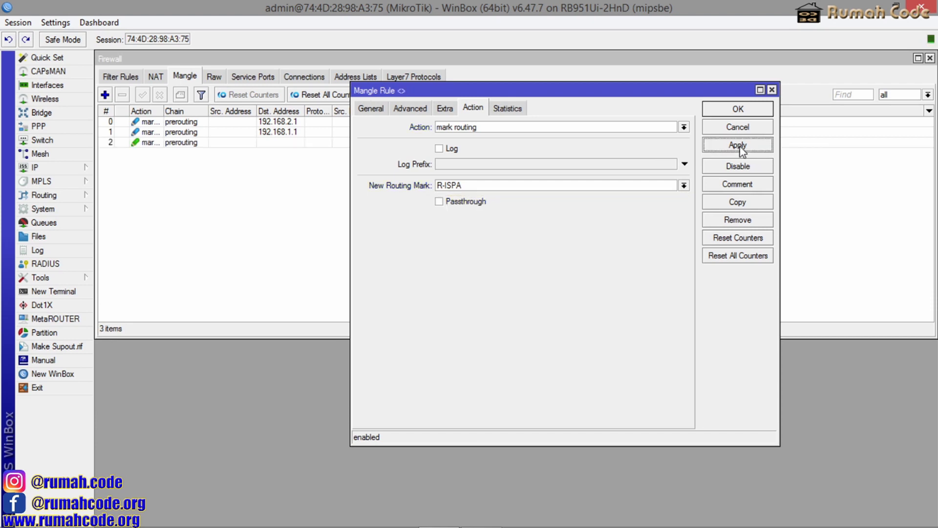
# Step: Copy the mark routing rule and set the copy's connection mark to C-ISPB
pyautogui.click(746, 205)
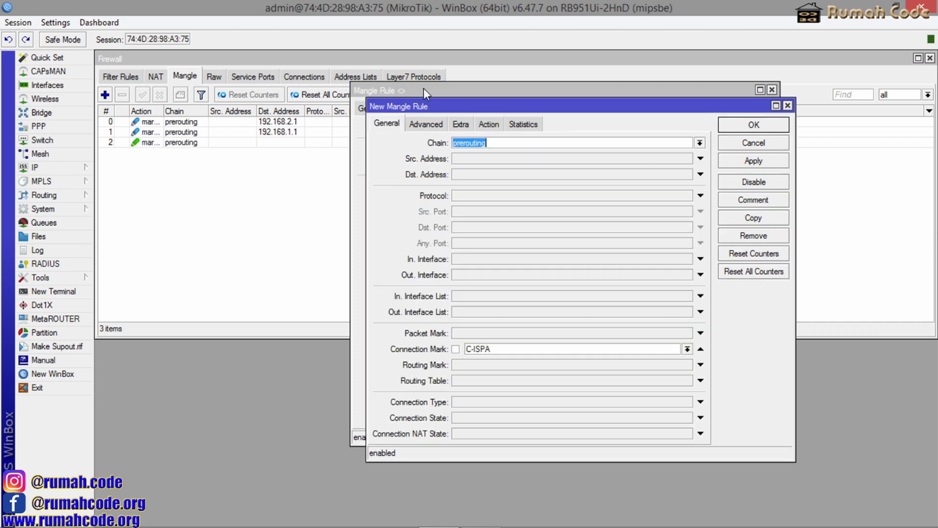
pyautogui.click(687, 348)
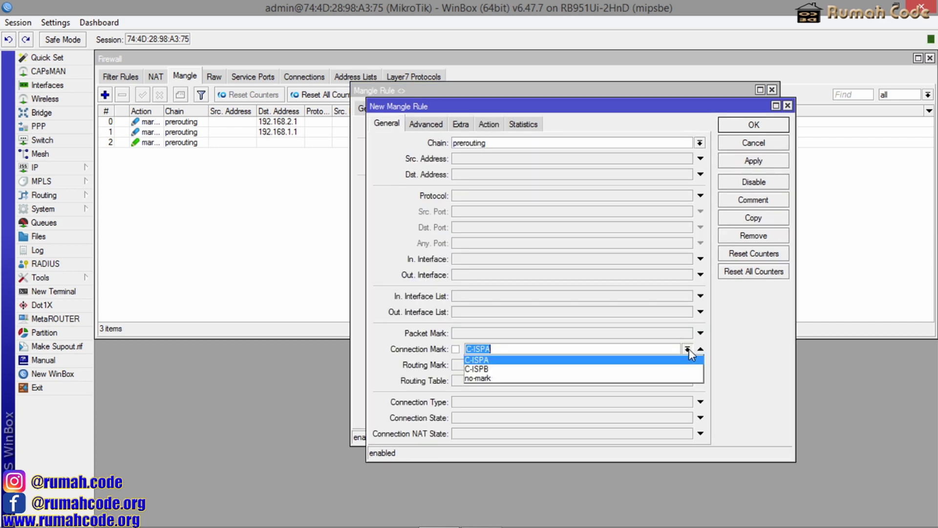
pyautogui.click(560, 369)
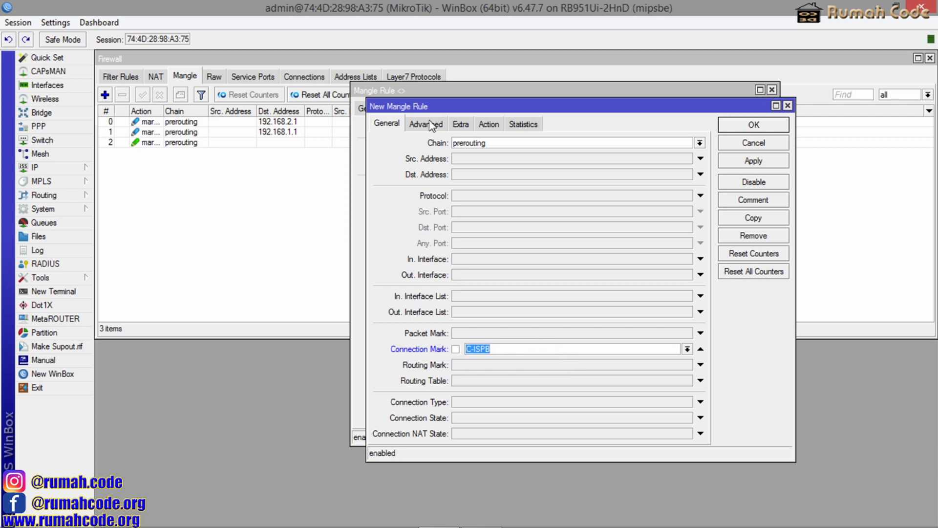
# Step: Set the copied rule's new routing mark to R-ISPB, then save and close both mark routing rules
pyautogui.click(490, 124)
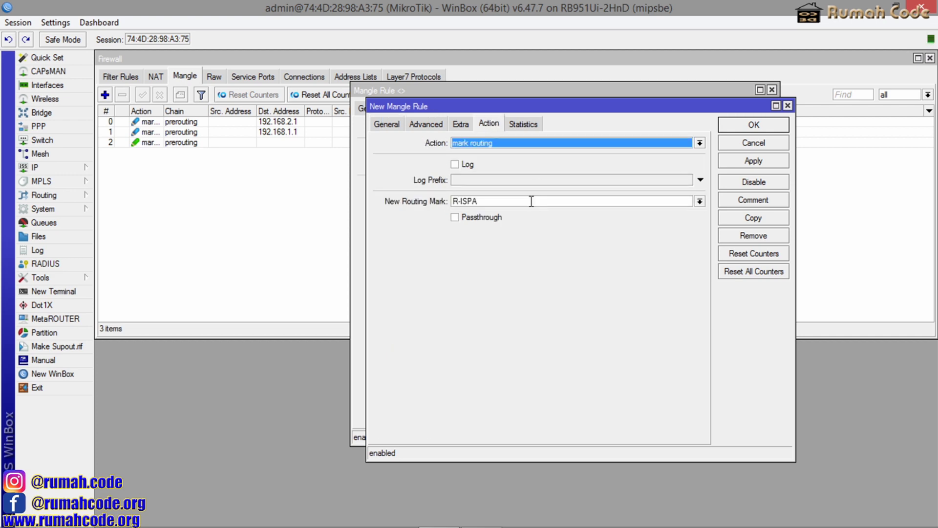
pyautogui.click(474, 201)
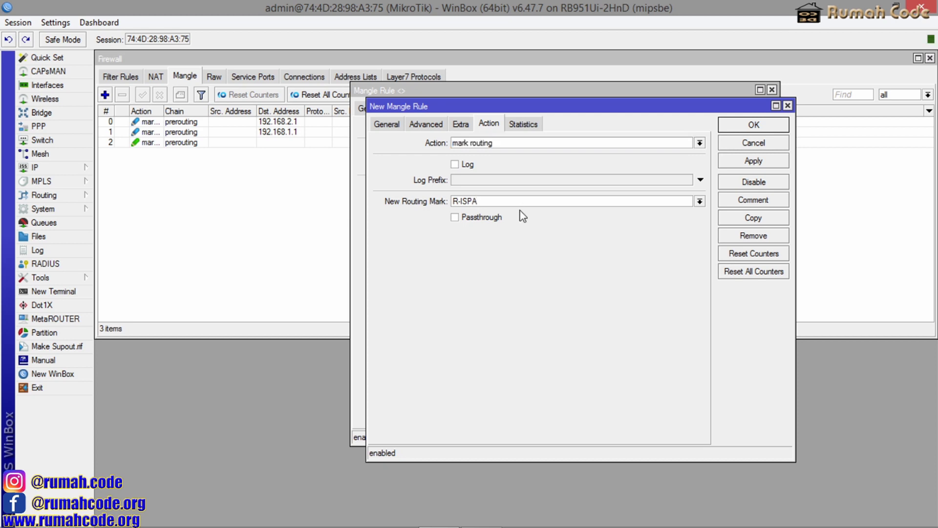
pyautogui.press('BackSpace')
pyautogui.write('B')
pyautogui.click(746, 164)
pyautogui.click(746, 126)
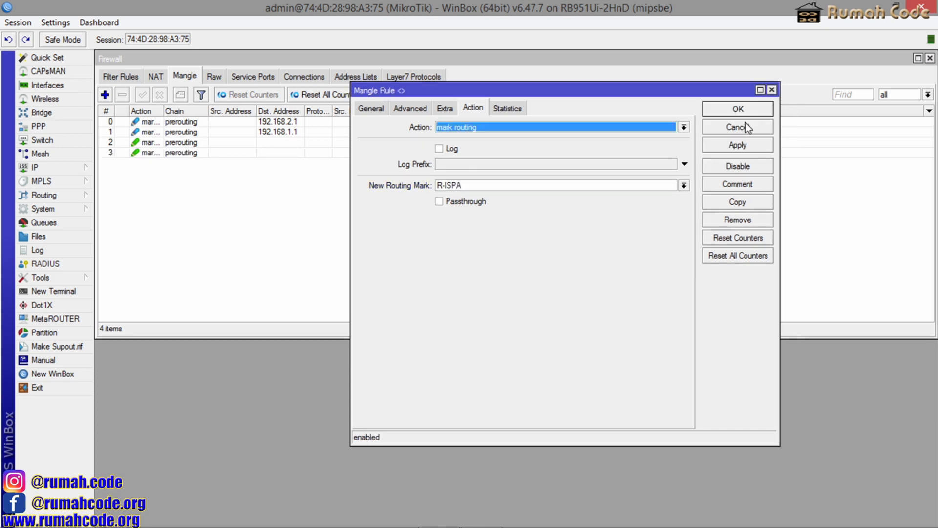
pyautogui.click(743, 112)
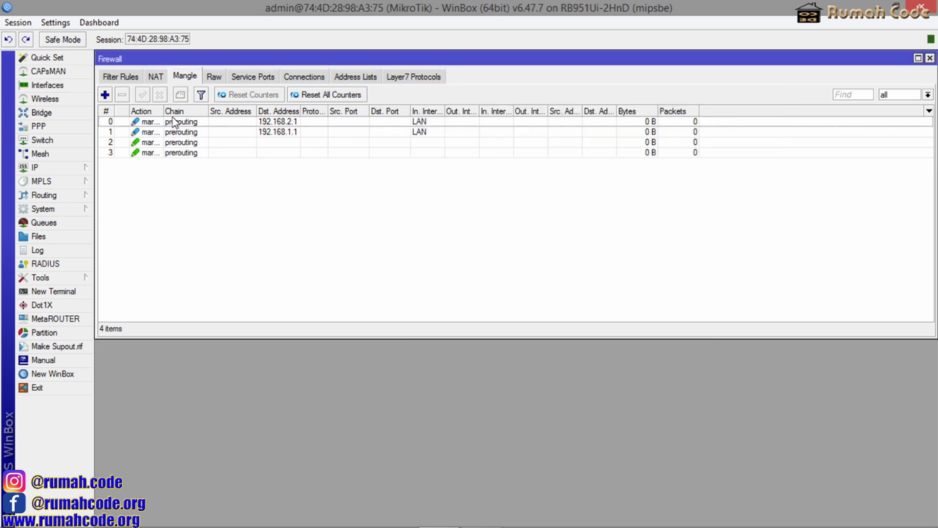
# Step: Widen the Action column, then negate the destination address 192.168.2.1 in the first mark connection rule and save it
pyautogui.moveTo(164, 110); pyautogui.dragTo(208, 109)
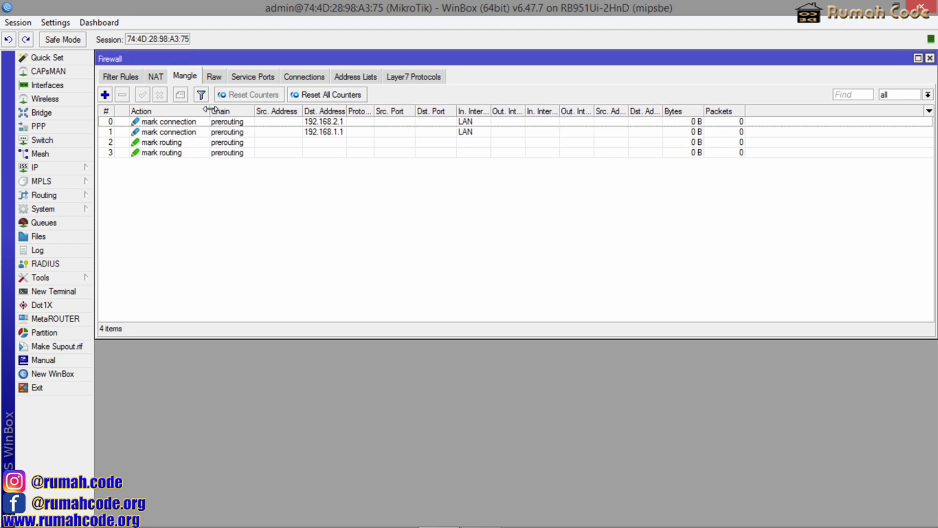
pyautogui.doubleClick(289, 122)
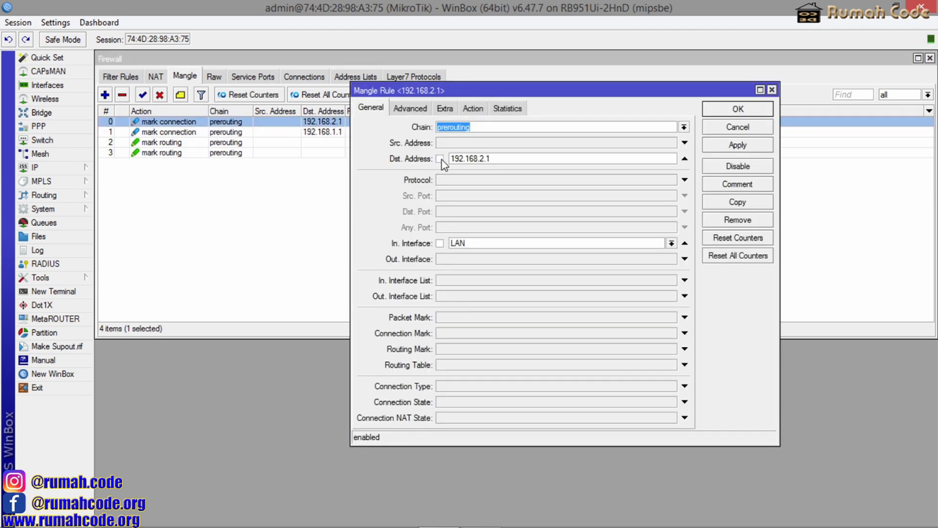
pyautogui.click(441, 160)
pyautogui.click(738, 146)
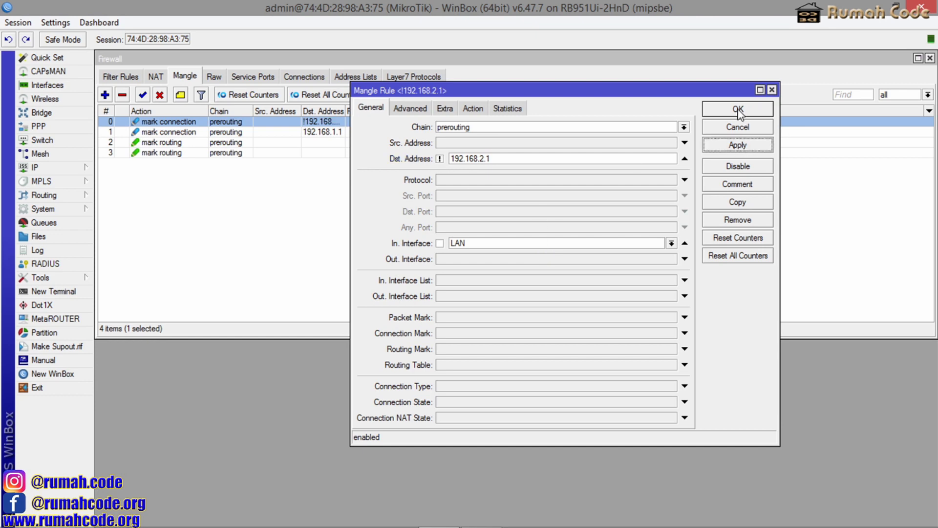
pyautogui.click(738, 110)
# Step: Negate the destination address 192.168.1.1 in the second mark connection rule and save it
pyautogui.doubleClick(372, 133)
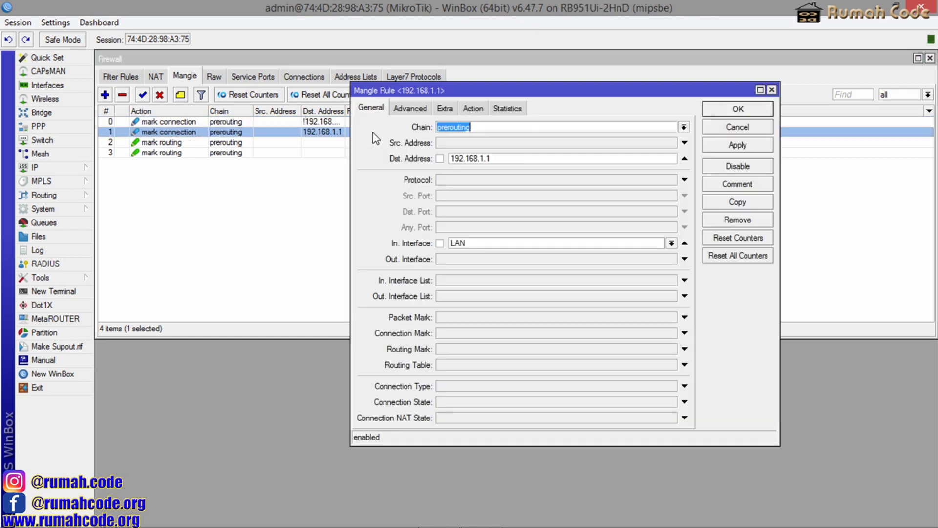
pyautogui.click(439, 159)
pyautogui.moveTo(454, 158); pyautogui.dragTo(495, 158)
pyautogui.click(525, 158)
pyautogui.click(738, 109)
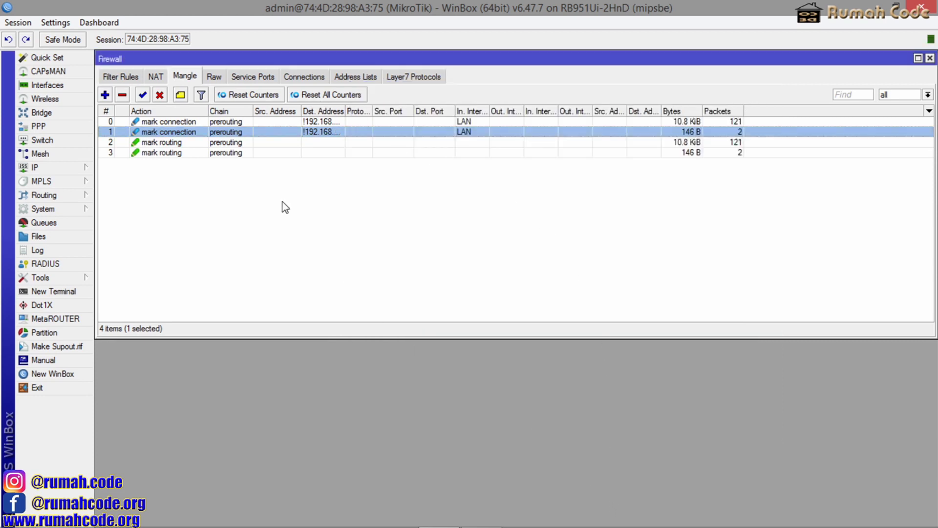
# Step: Add a srcnat NAT rule with out interface ISPA and the masquerade action, and apply it
pyautogui.click(157, 78)
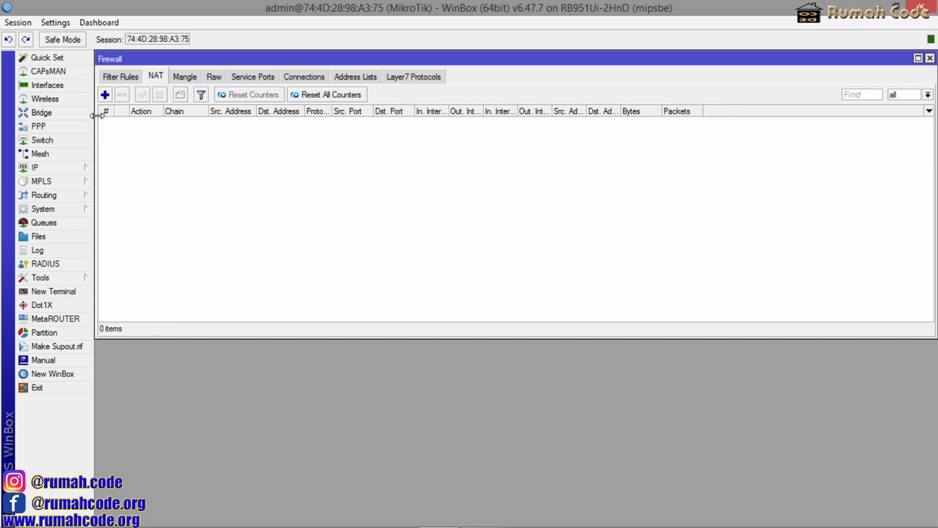
pyautogui.click(105, 94)
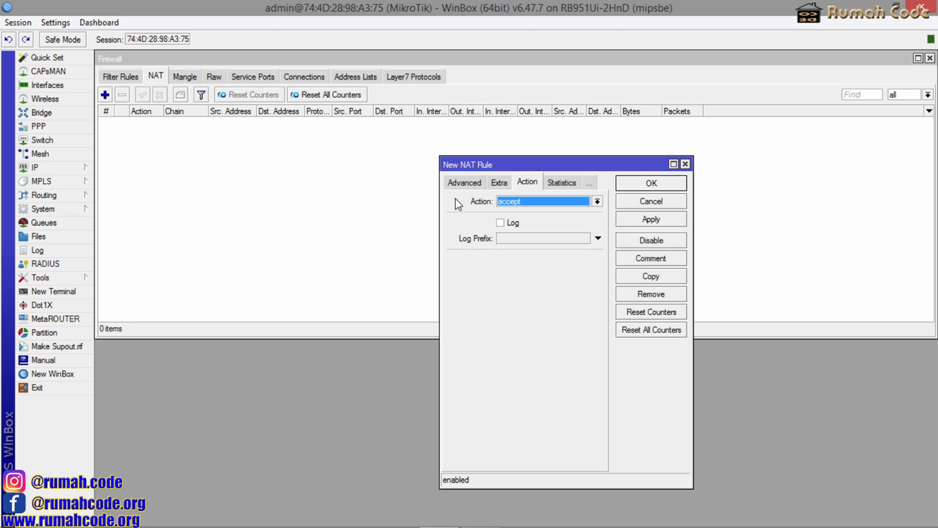
pyautogui.click(464, 183)
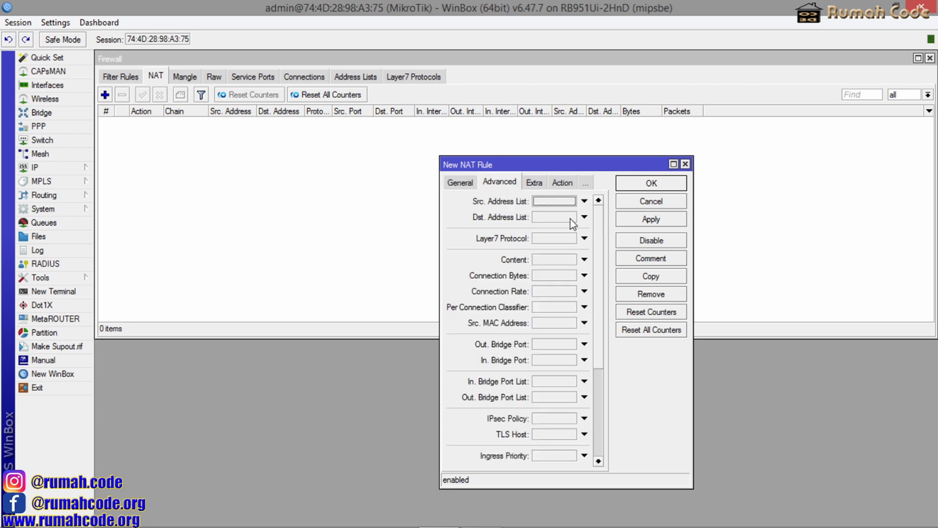
pyautogui.click(461, 183)
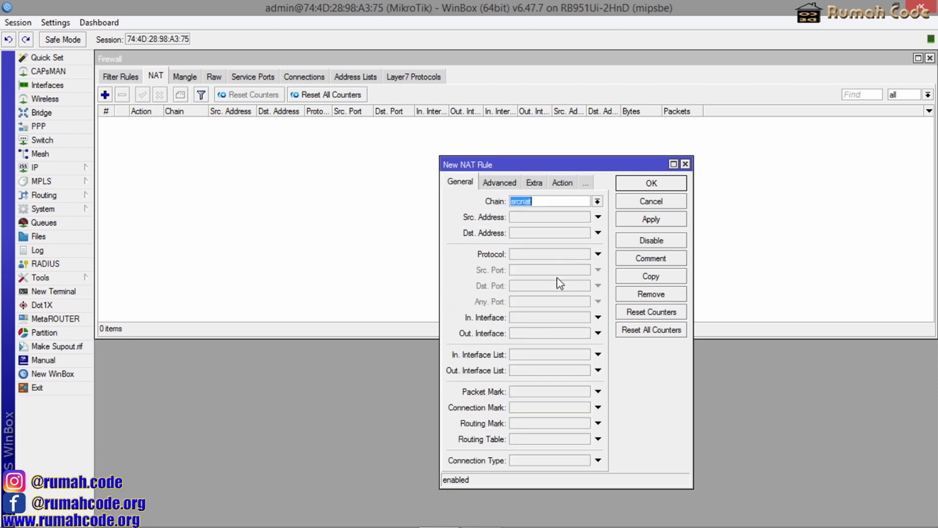
pyautogui.click(514, 332)
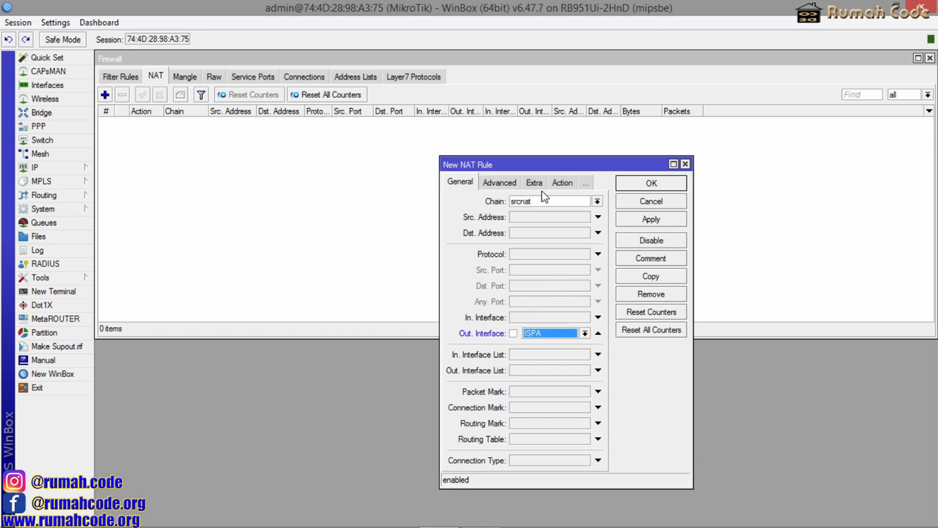
pyautogui.click(562, 183)
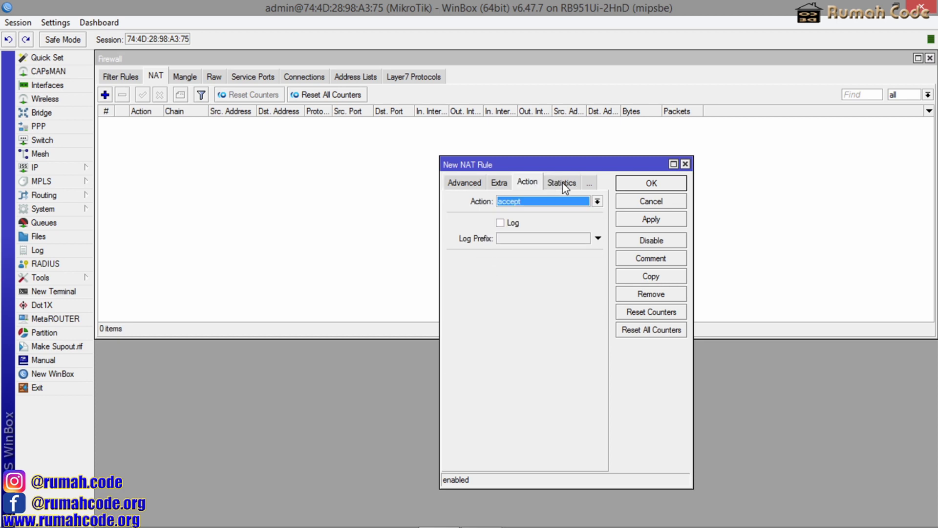
pyautogui.click(534, 205)
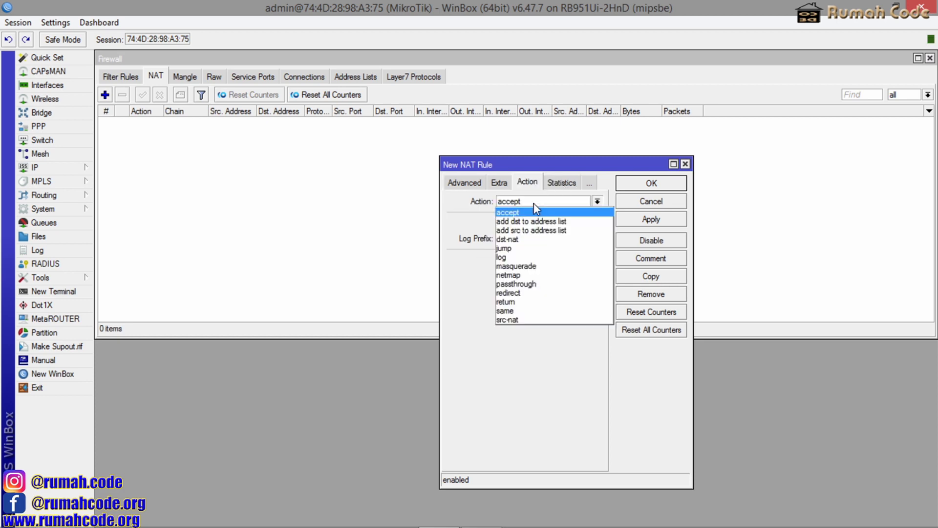
pyautogui.click(534, 266)
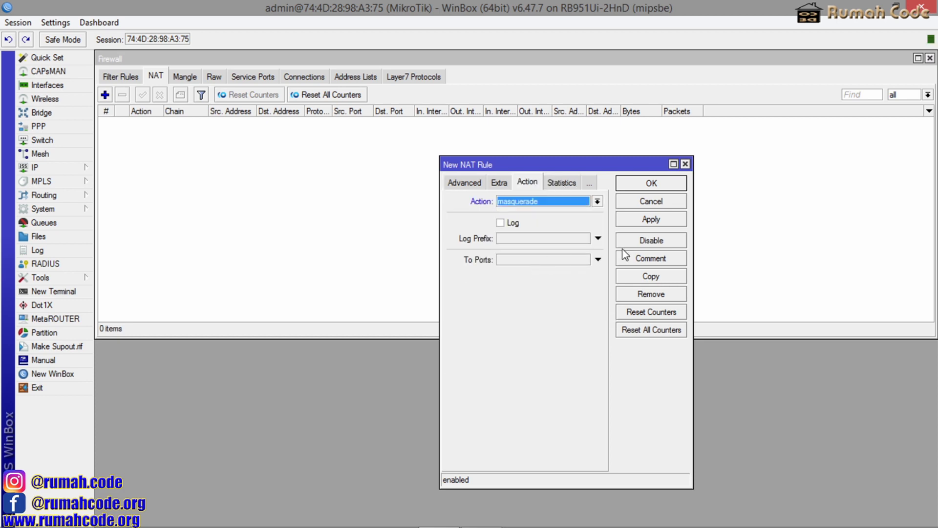
pyautogui.click(649, 220)
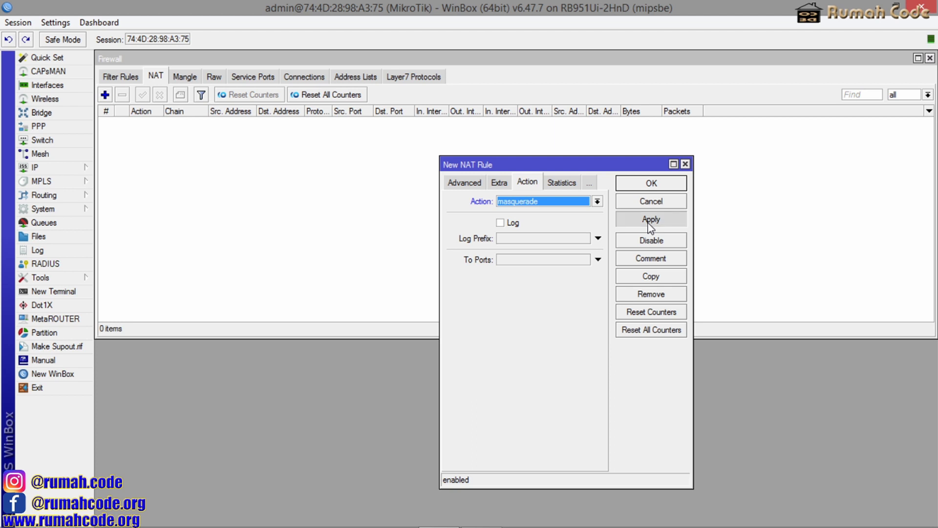
# Step: Copy the masquerade rule with out interface ISPB, then save and close both NAT rules
pyautogui.click(653, 277)
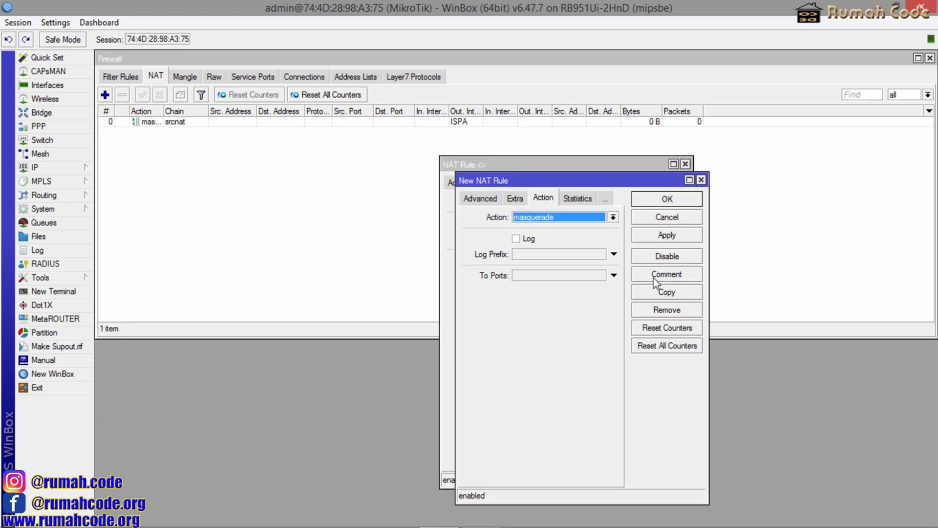
pyautogui.click(477, 201)
pyautogui.click(469, 200)
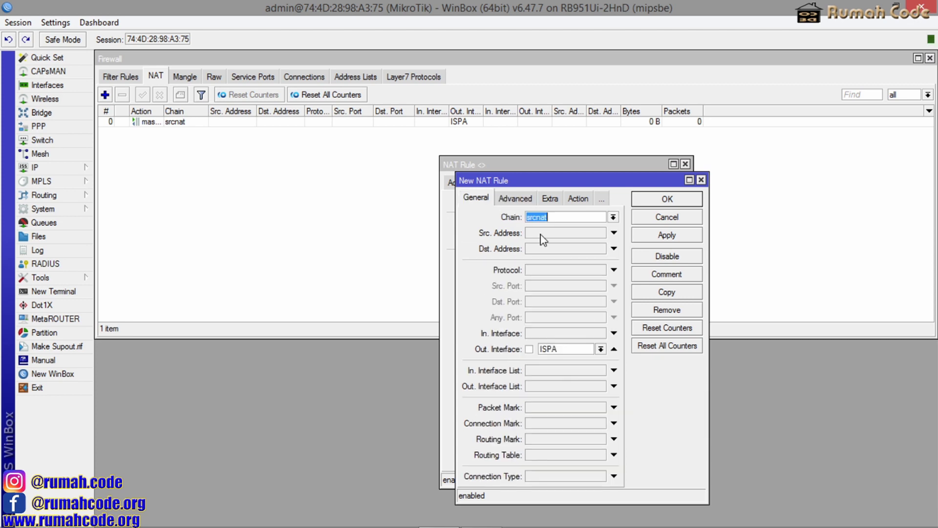
pyautogui.click(590, 349)
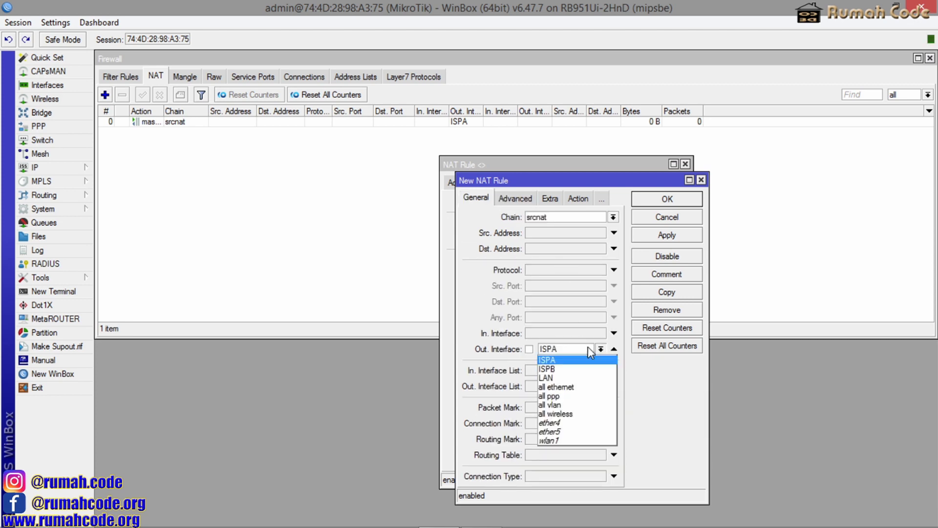
pyautogui.click(579, 372)
pyautogui.click(664, 236)
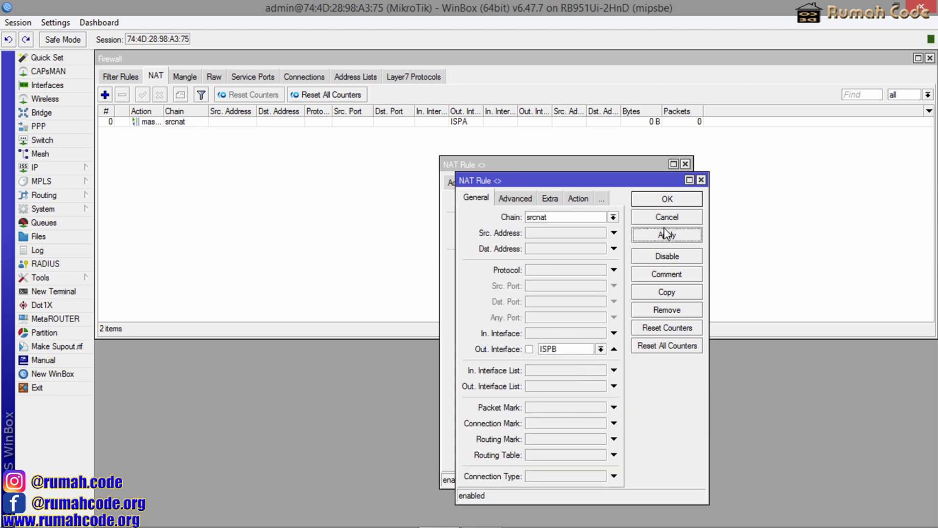
pyautogui.click(667, 205)
pyautogui.click(659, 186)
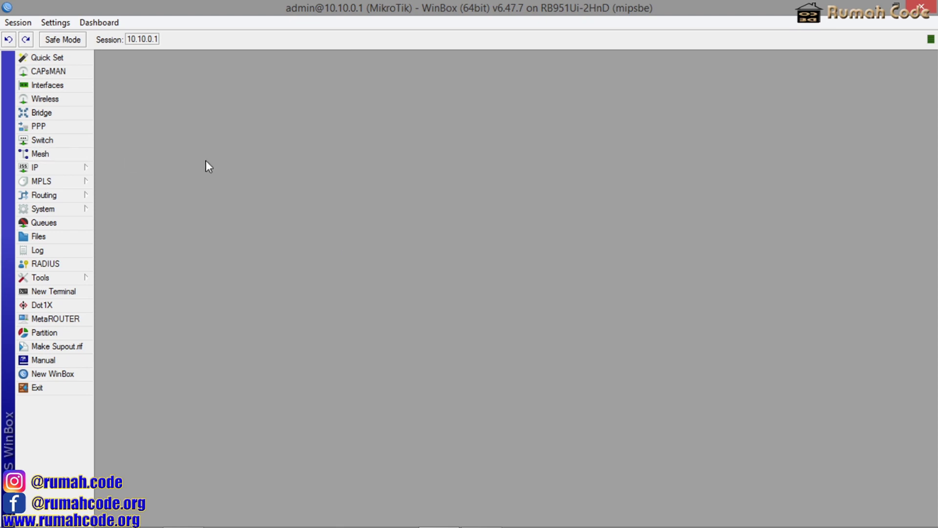
# Step: Add a default route for 0.0.0.0/0 through gateway 192.168.1.1%ISPA with ping as the gateway check
pyautogui.moveTo(69, 168)
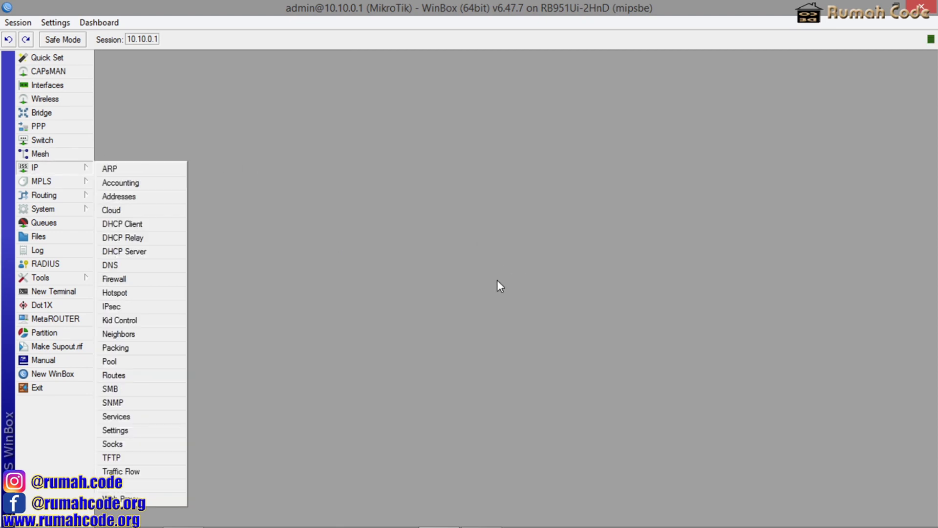
pyautogui.click(176, 375)
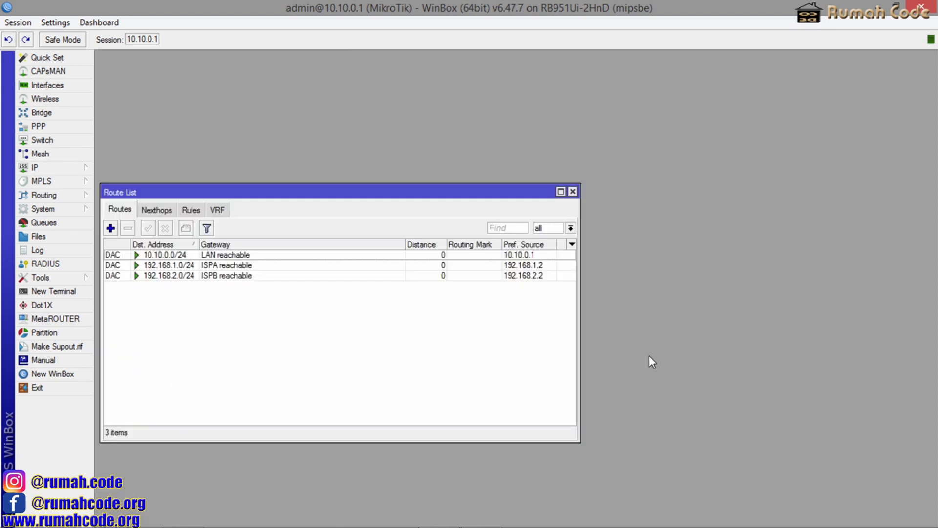
pyautogui.click(112, 228)
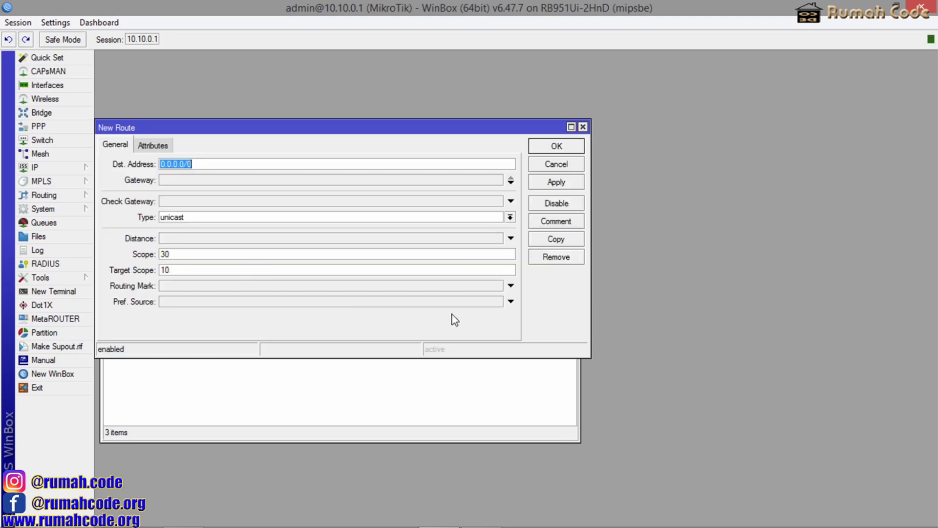
pyautogui.click(239, 181)
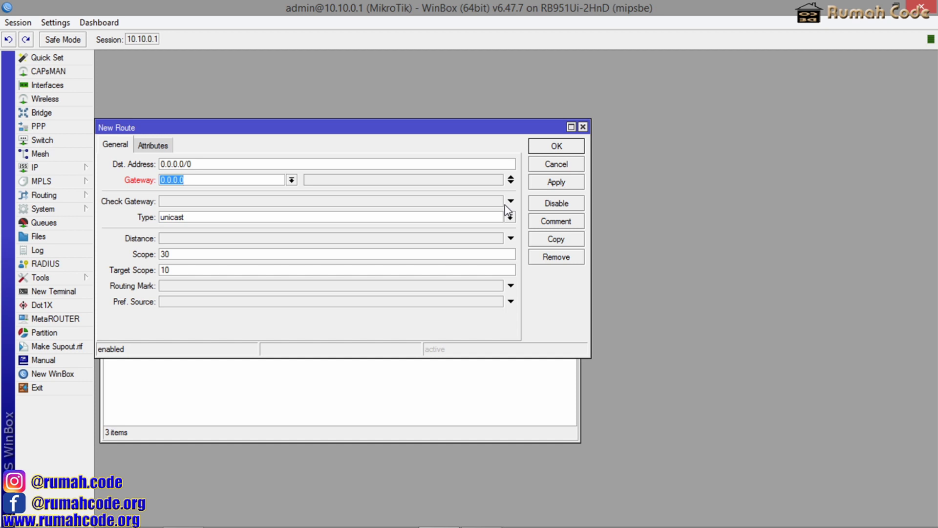
pyautogui.write('192.168.1.1%ISPA')
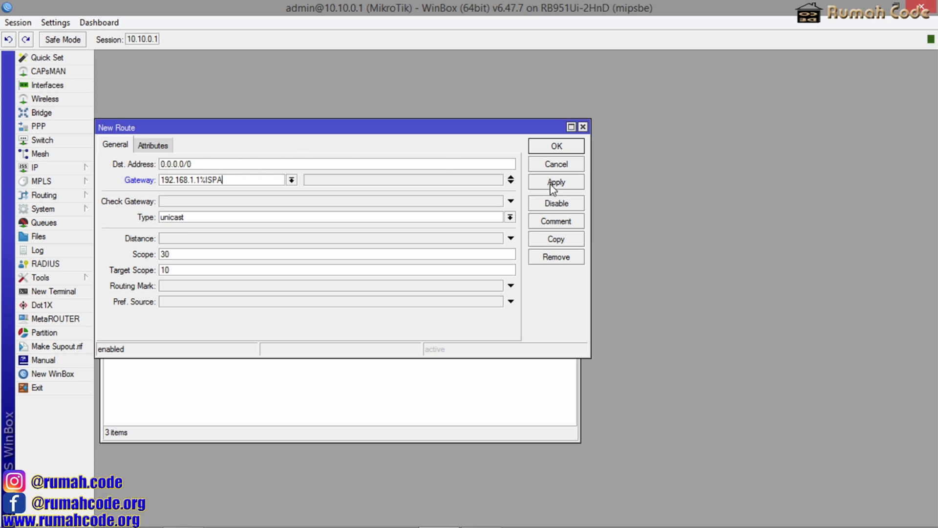
pyautogui.click(232, 201)
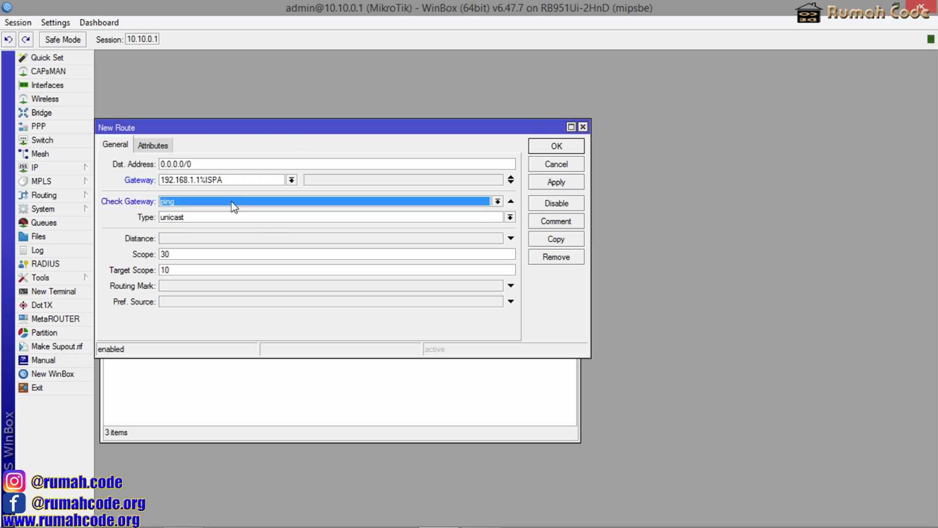
pyautogui.click(563, 184)
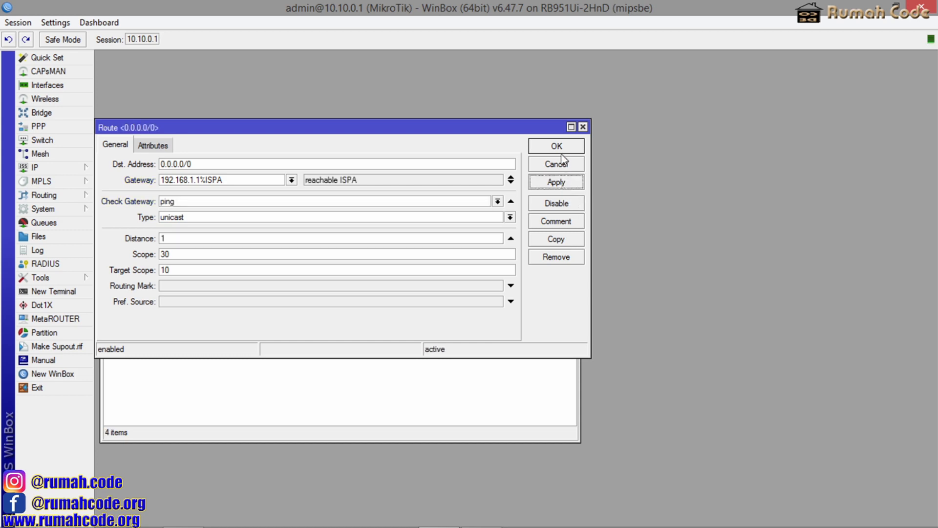
pyautogui.click(562, 146)
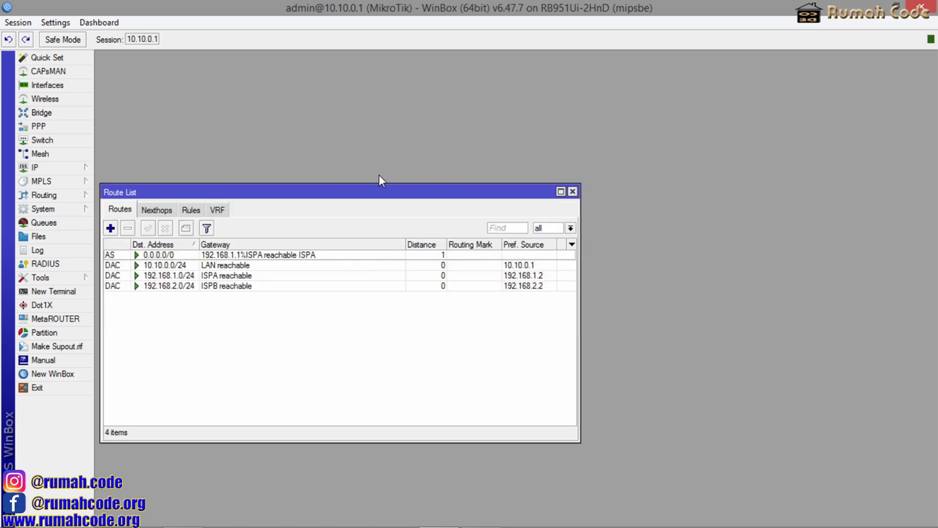
# Step: Add and save a default route for 0.0.0.0/0 through gateway 192.168.2.1%ISPB
pyautogui.click(110, 229)
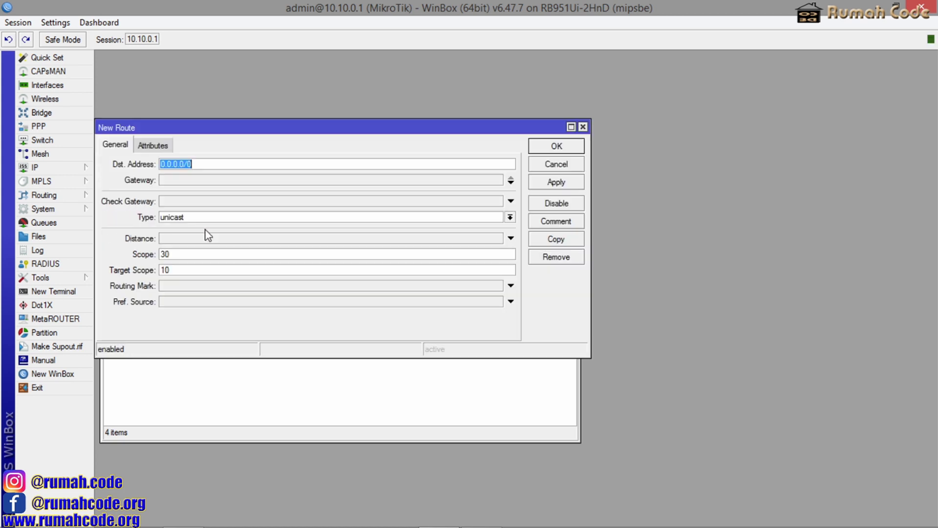
pyautogui.click(247, 182)
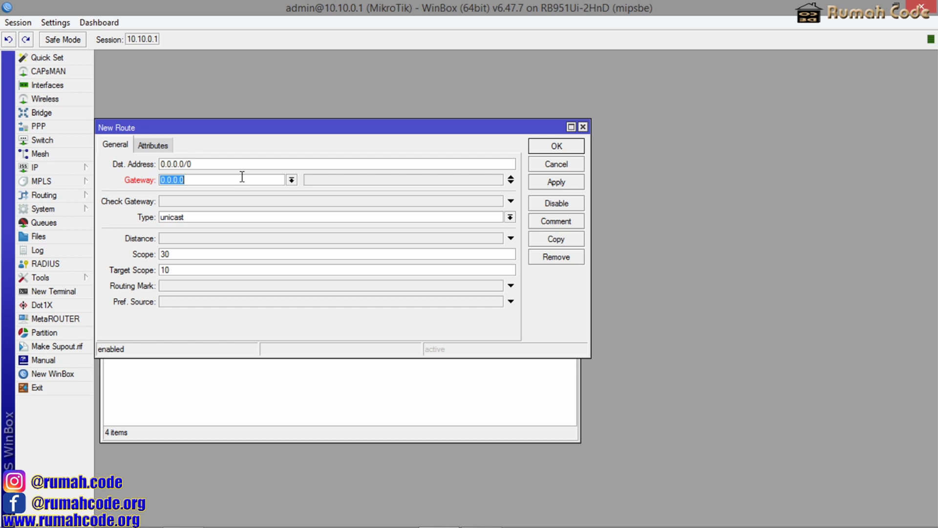
pyautogui.write('192.168.2.1%ISPB')
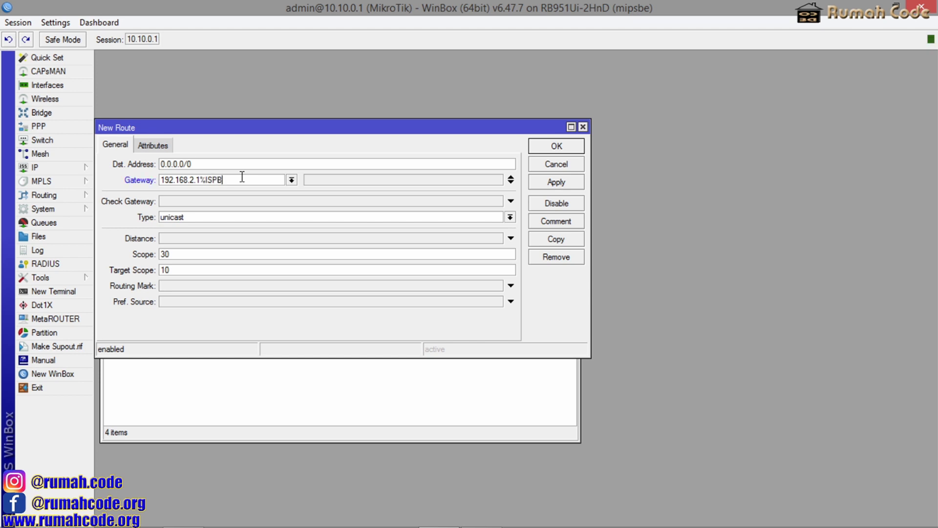
pyautogui.click(551, 185)
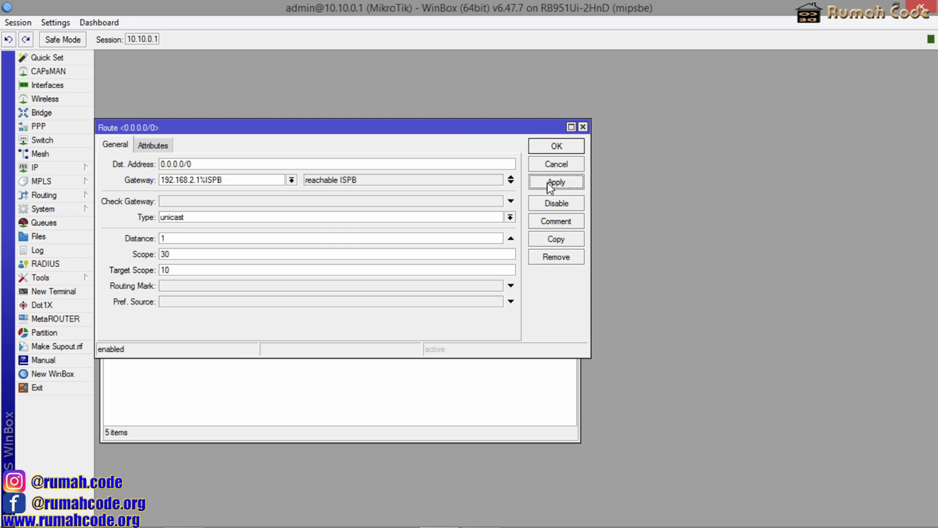
pyautogui.click(555, 147)
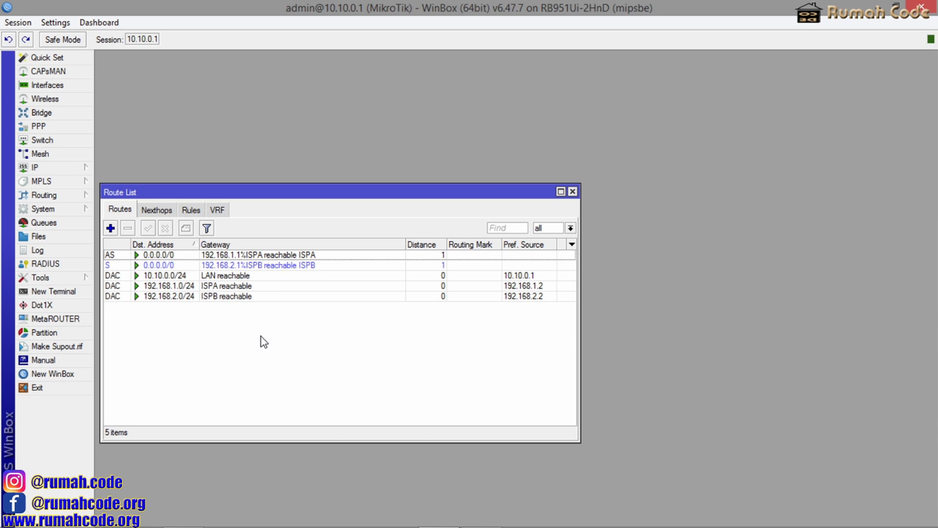
# Step: Add and save a 0.0.0.0/0 route through gateway 192.168.1.1%ISPA with routing mark R-ISPA
pyautogui.click(111, 228)
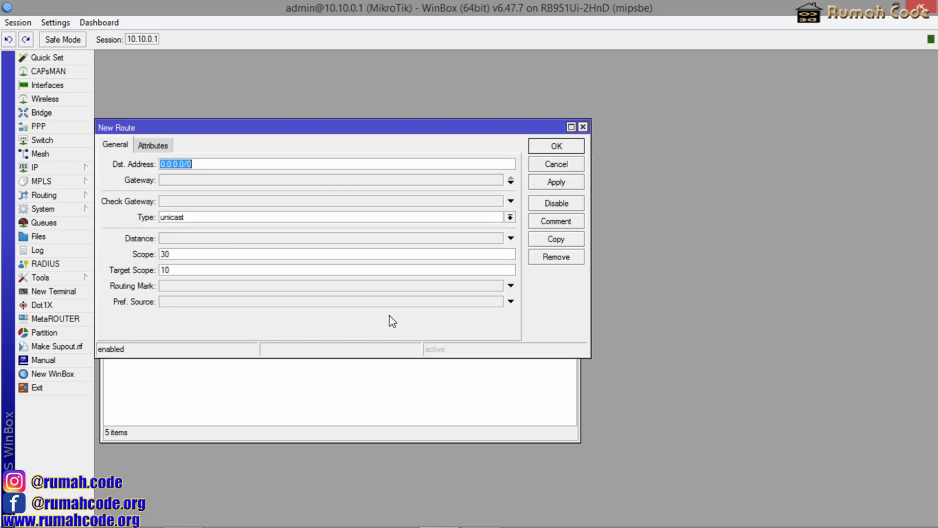
pyautogui.click(197, 179)
pyautogui.write('19')
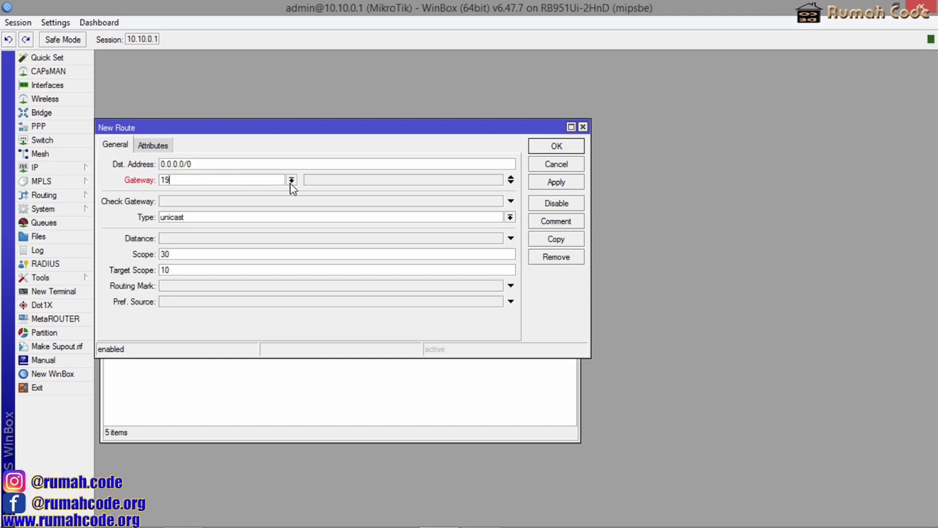
pyautogui.write('2.168.1.1%ISPA')
pyautogui.click(200, 286)
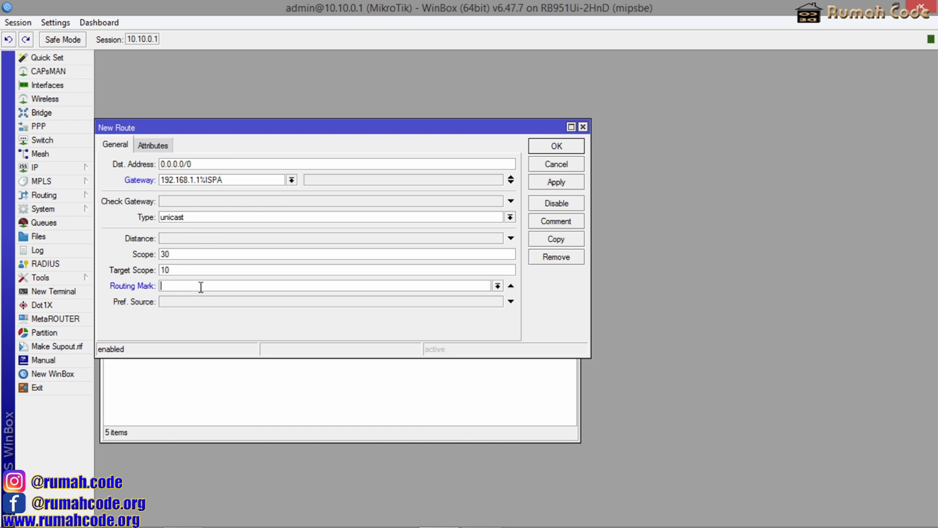
pyautogui.click(496, 286)
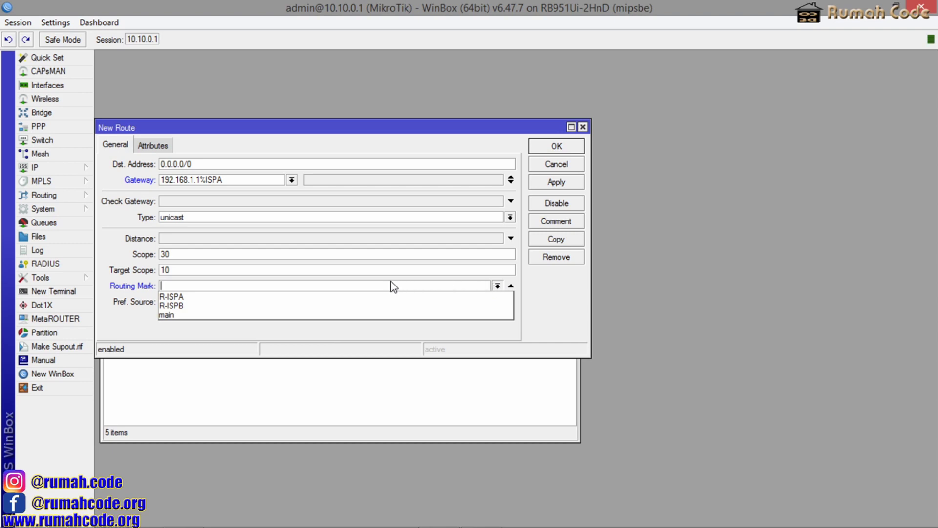
pyautogui.click(222, 297)
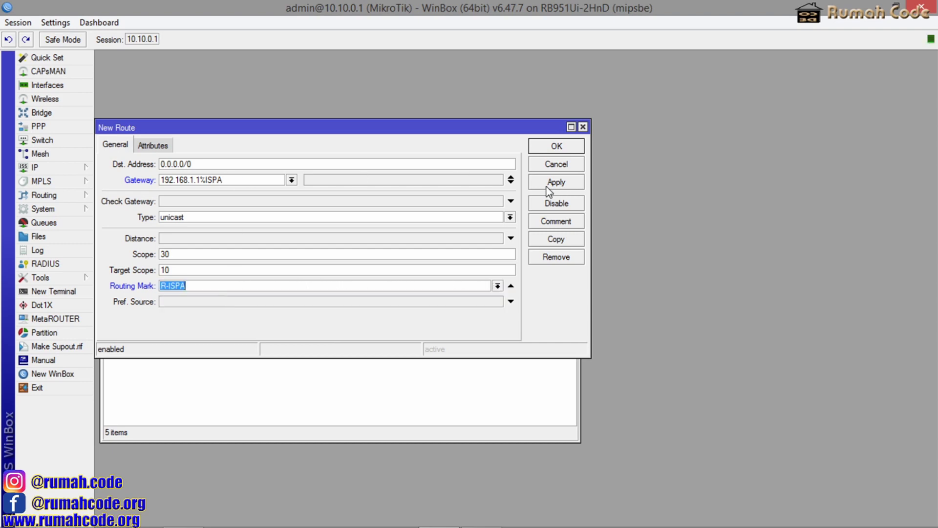
pyautogui.click(561, 182)
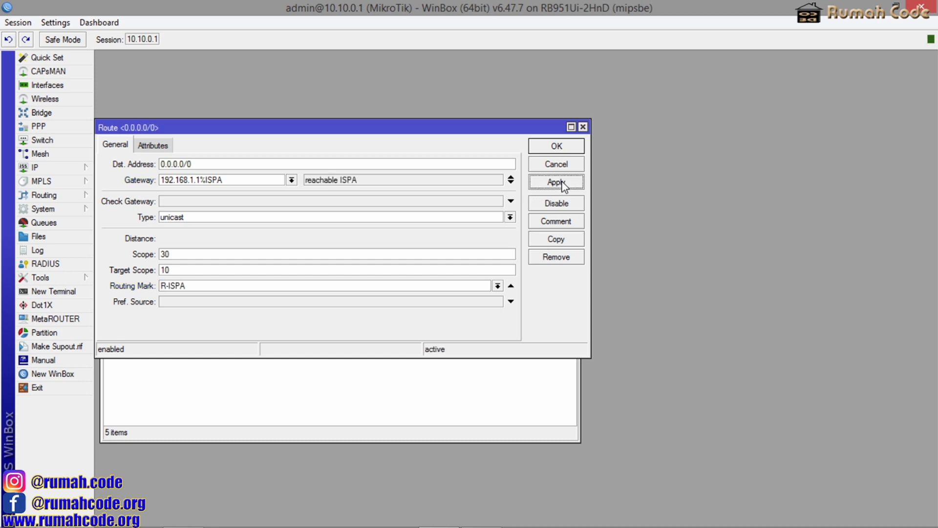
pyautogui.click(557, 147)
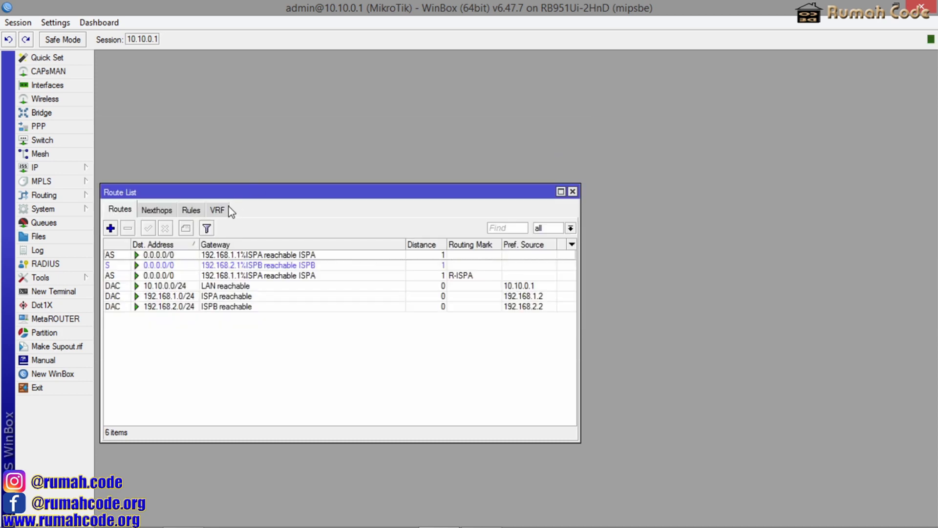
# Step: Add and save a 0.0.0.0/0 route through gateway 192.168.2.1%ISPB with ping gateway check and routing mark R-ISPB
pyautogui.click(110, 229)
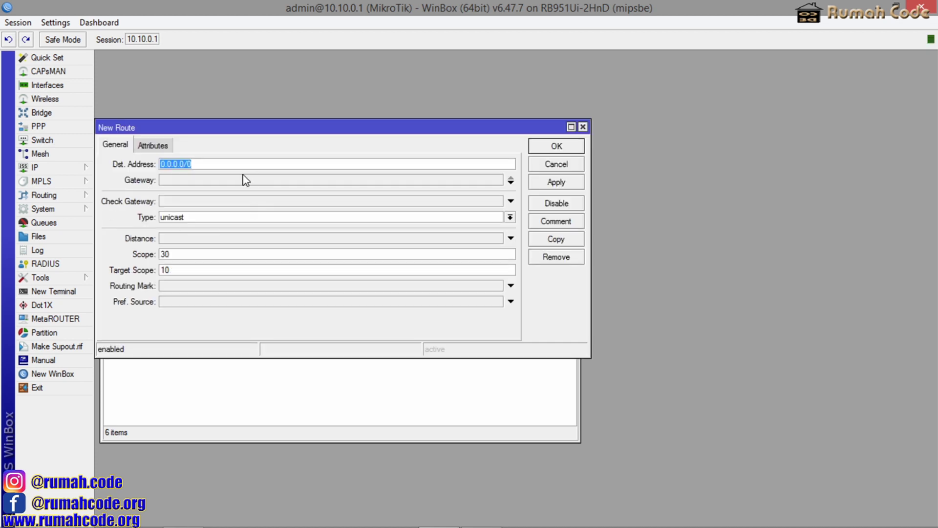
pyautogui.click(222, 180)
pyautogui.write('192.168')
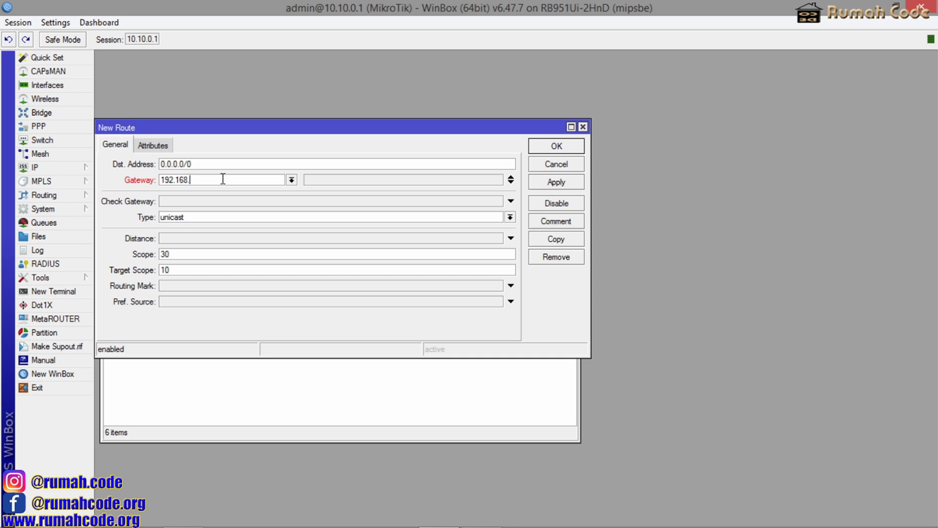
pyautogui.write('.2.1%ISPB')
pyautogui.click(207, 202)
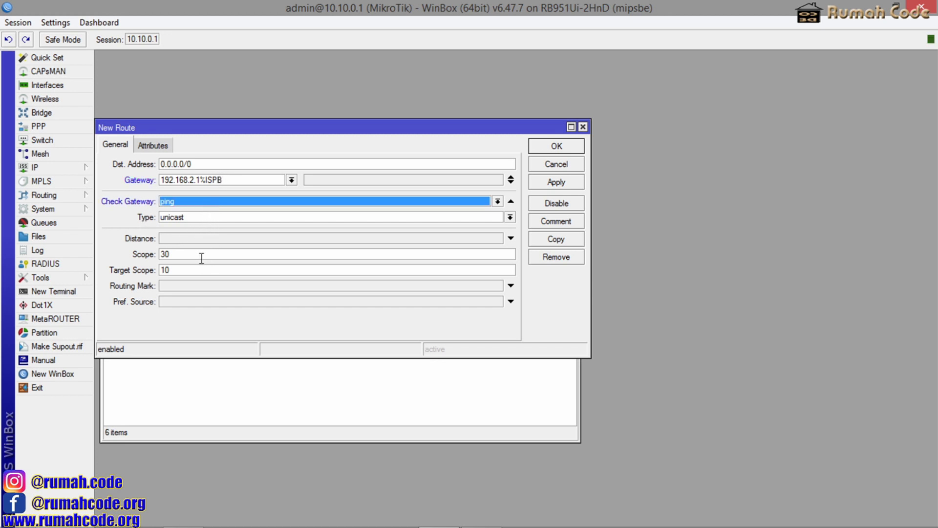
pyautogui.click(191, 288)
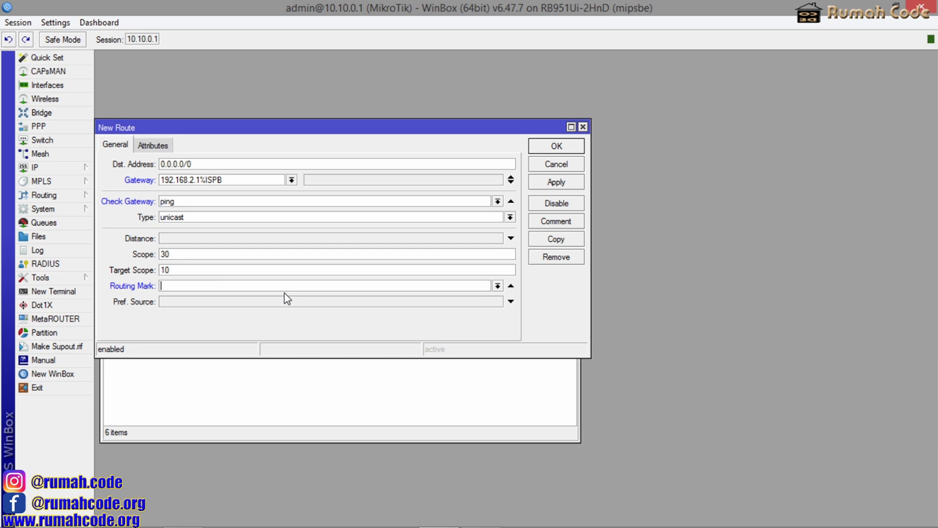
pyautogui.click(497, 285)
pyautogui.click(375, 307)
pyautogui.click(555, 183)
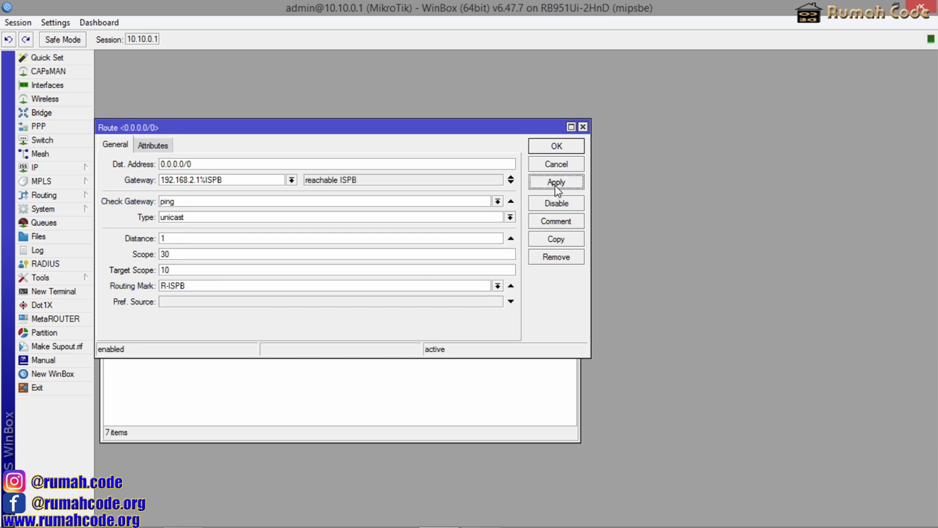
pyautogui.click(559, 147)
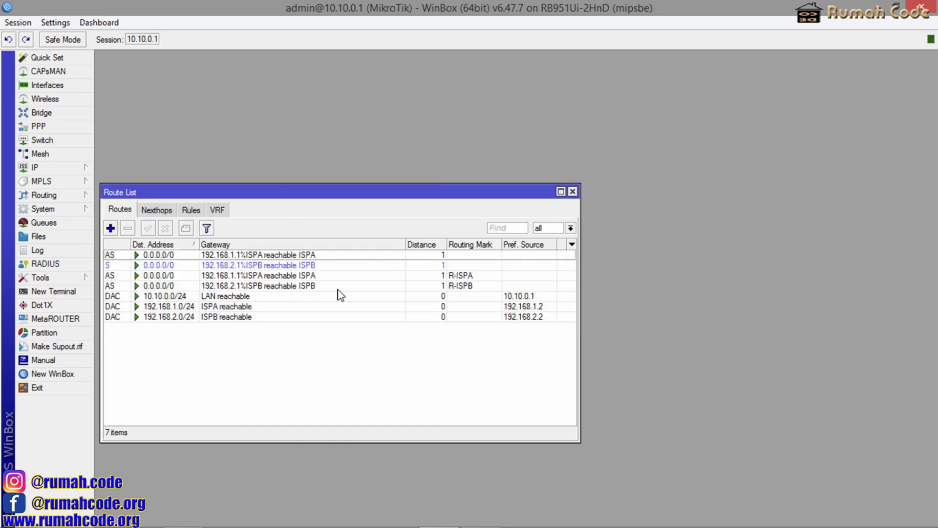
# Step: Review the default routes carrying routing marks, then close the route list
pyautogui.click(368, 289)
pyautogui.click(295, 275)
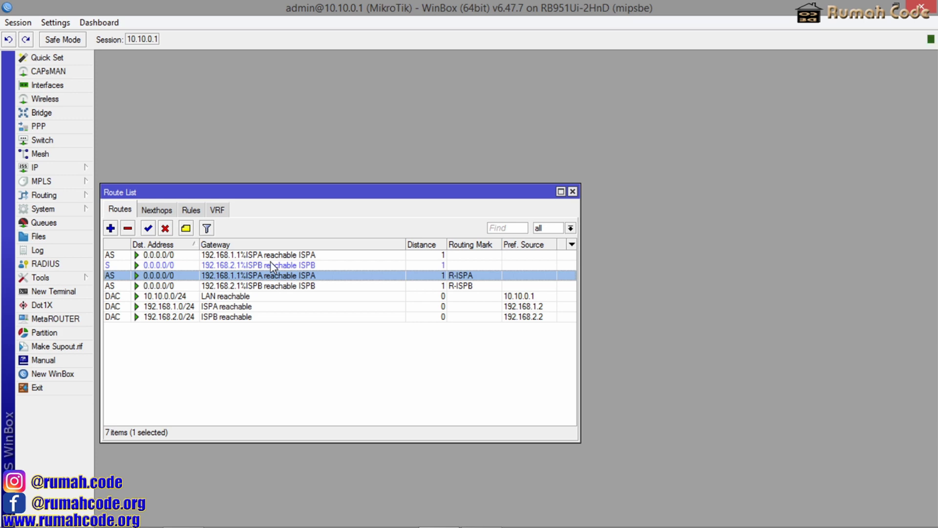
pyautogui.click(367, 338)
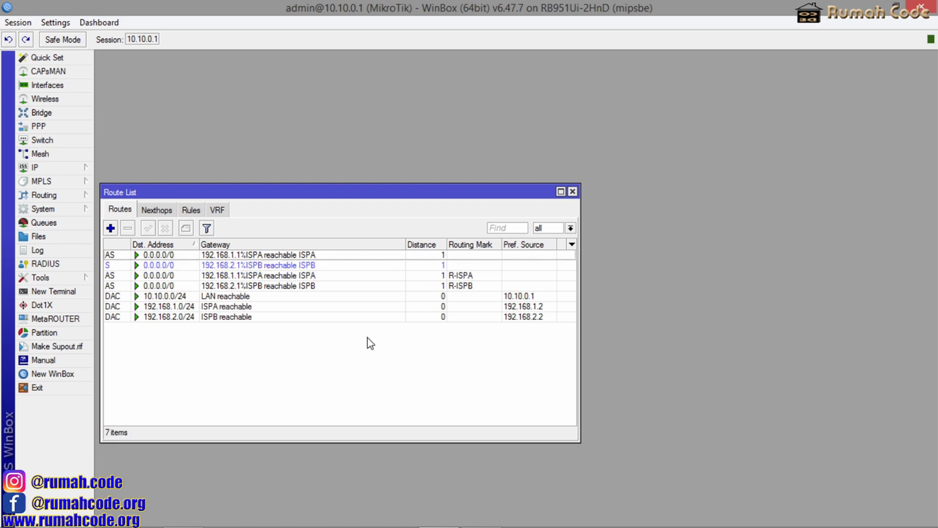
pyautogui.click(573, 192)
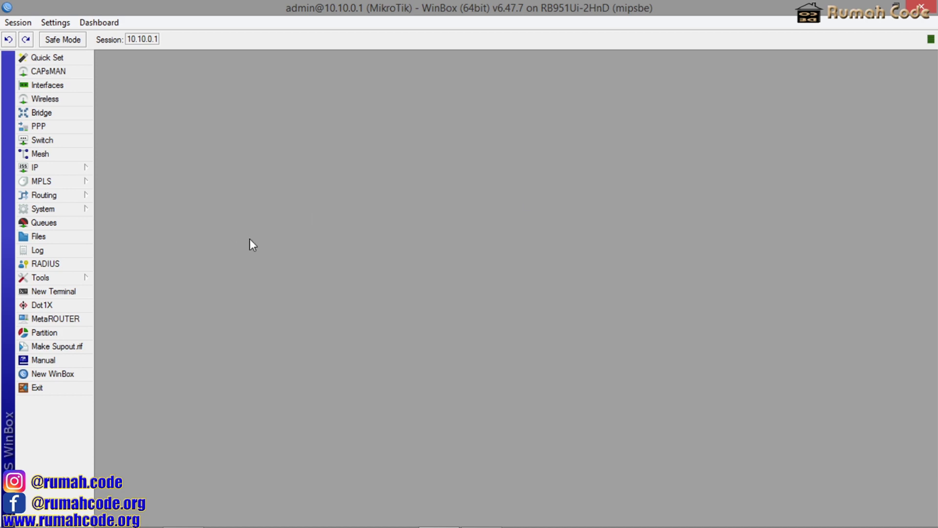
# Step: Show the router's interface traffic and switch to Chrome to run the speedtest.cbn.id test with both ISPs enabled
pyautogui.click(80, 86)
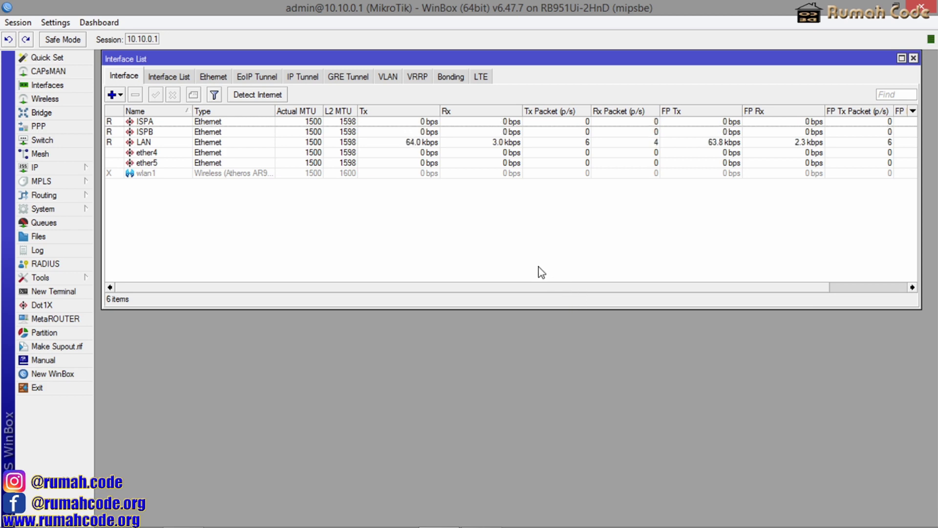
pyautogui.click(180, 516)
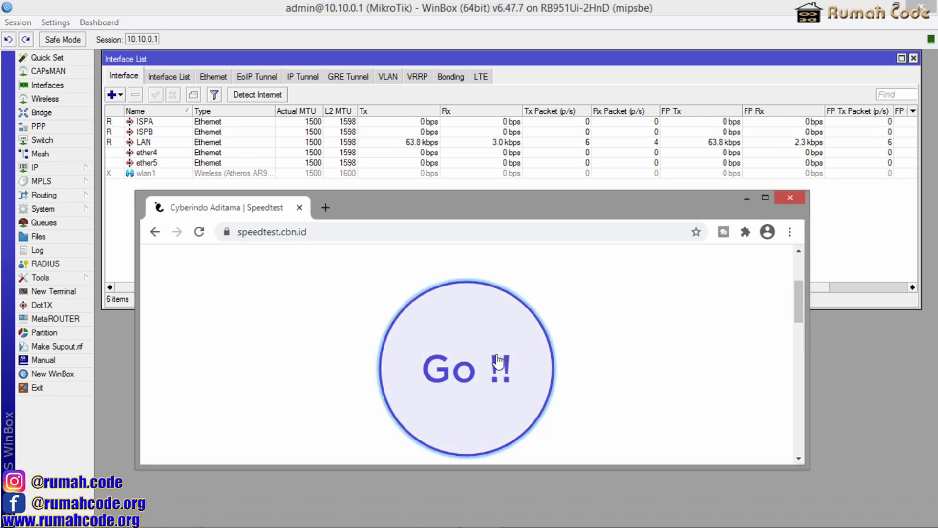
pyautogui.click(497, 362)
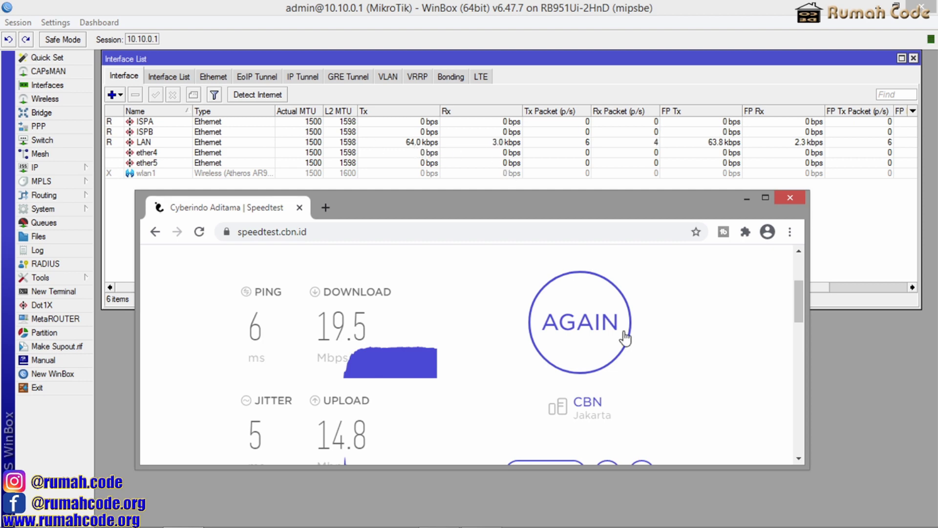
# Step: Disable the ISPA interface and rerun the browser speed test over ISPB only
pyautogui.click(247, 122)
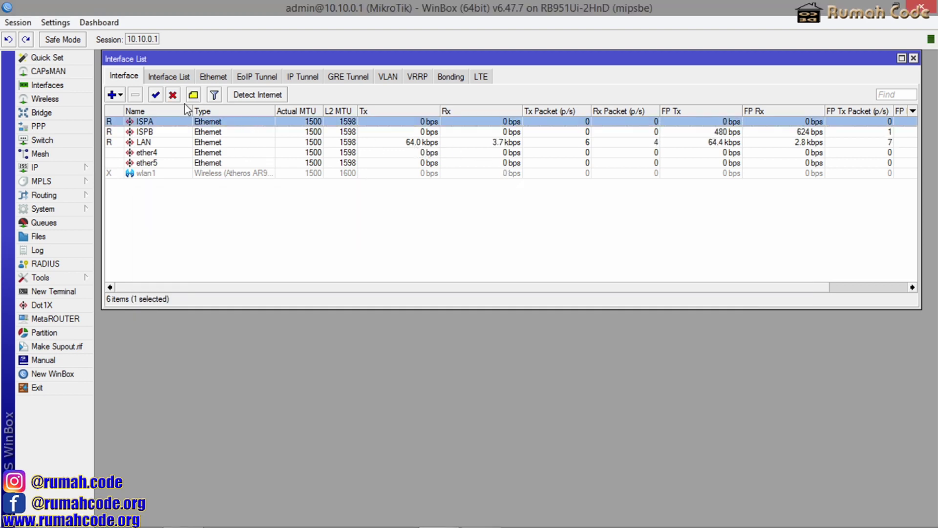
pyautogui.click(173, 94)
pyautogui.click(183, 514)
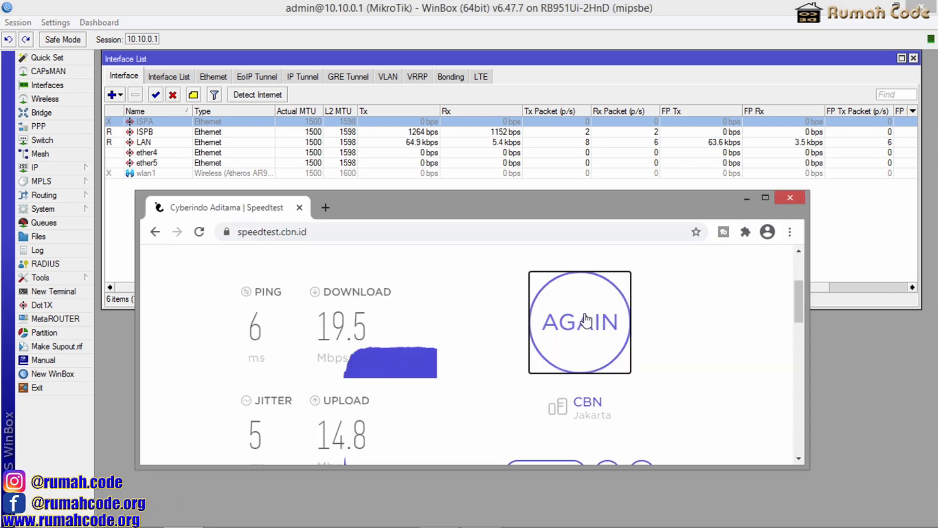
pyautogui.click(583, 319)
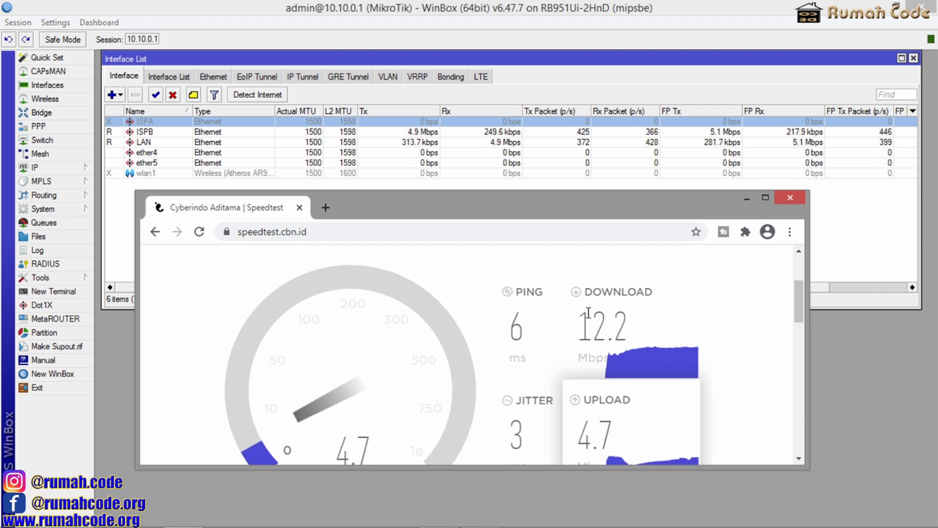
# Step: Re-enable ISPA, disable ISPB, rerun the speed test over ISPA only, and close the browser
pyautogui.click(139, 96)
pyautogui.click(155, 94)
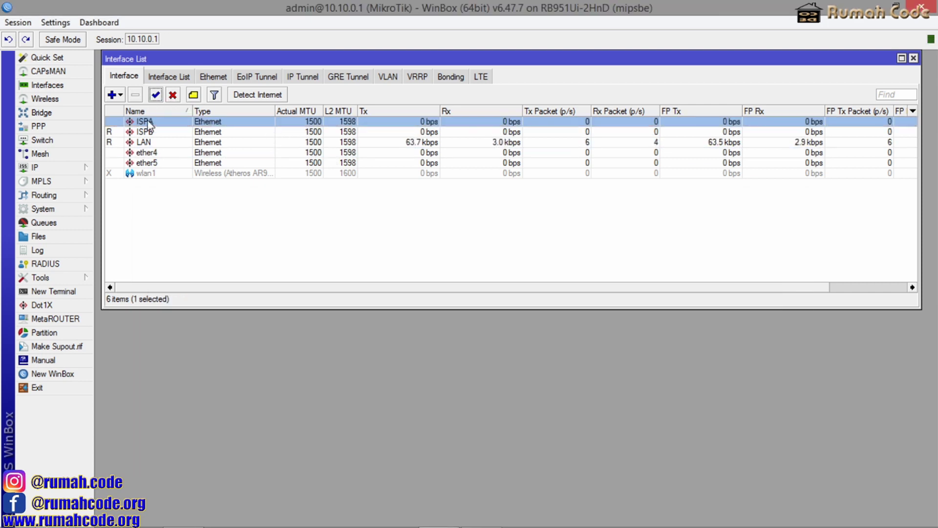
pyautogui.click(147, 131)
pyautogui.click(173, 95)
pyautogui.click(355, 517)
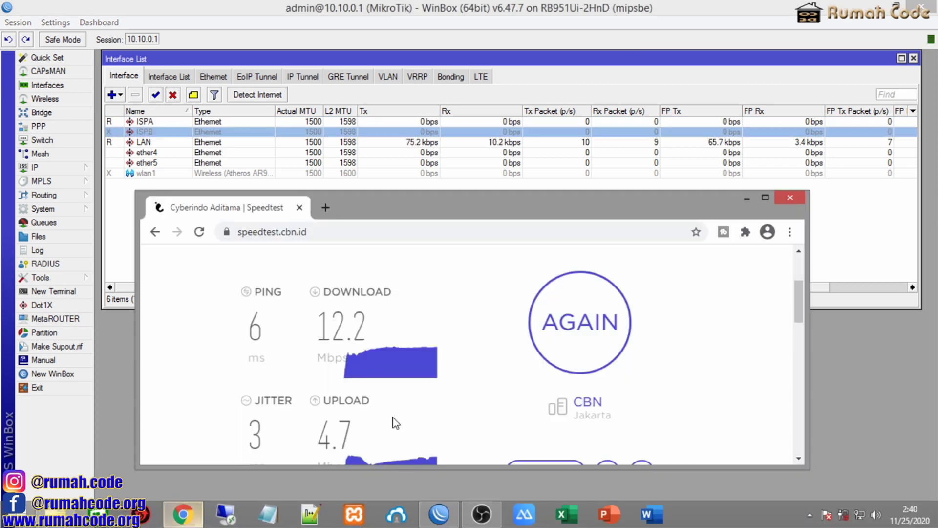
pyautogui.click(601, 335)
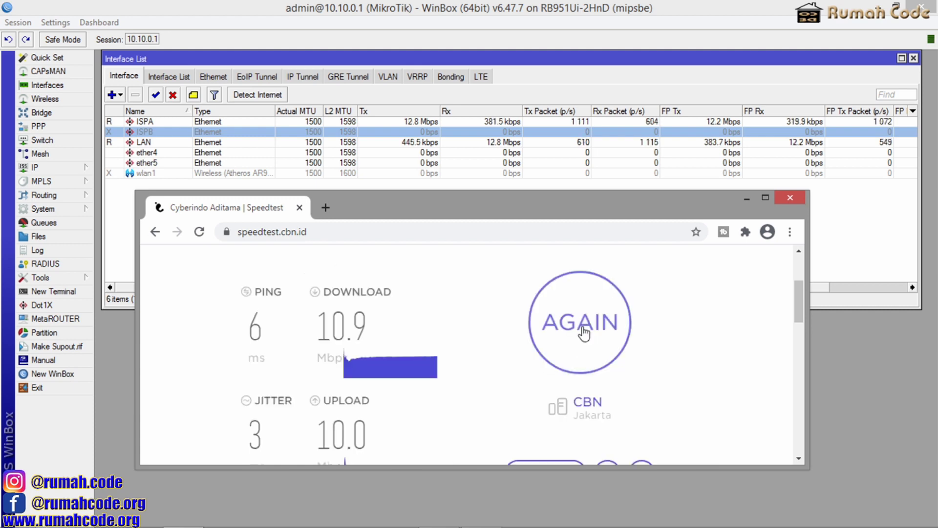
pyautogui.click(790, 198)
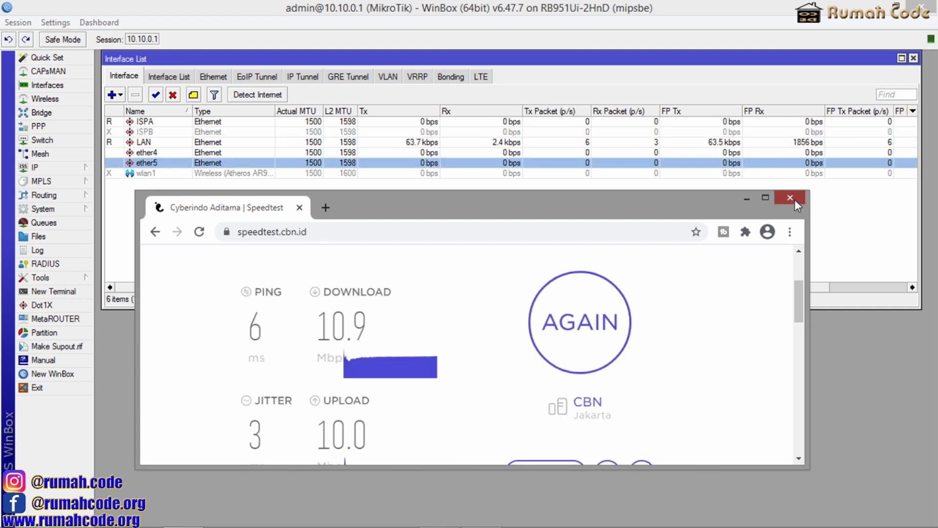